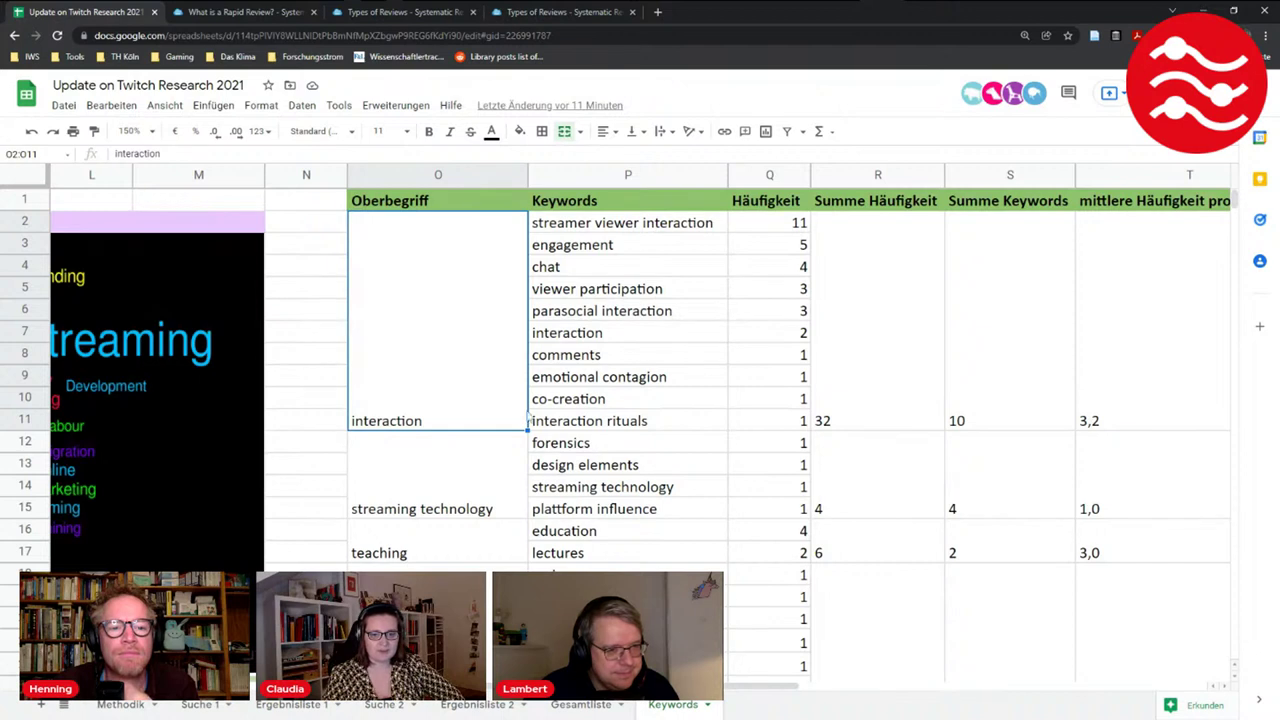
# Go through the keywords grouped under "interaction" one by one, from "streamer viewer interaction" to "interaction rituals"
pyautogui.click(598, 226)
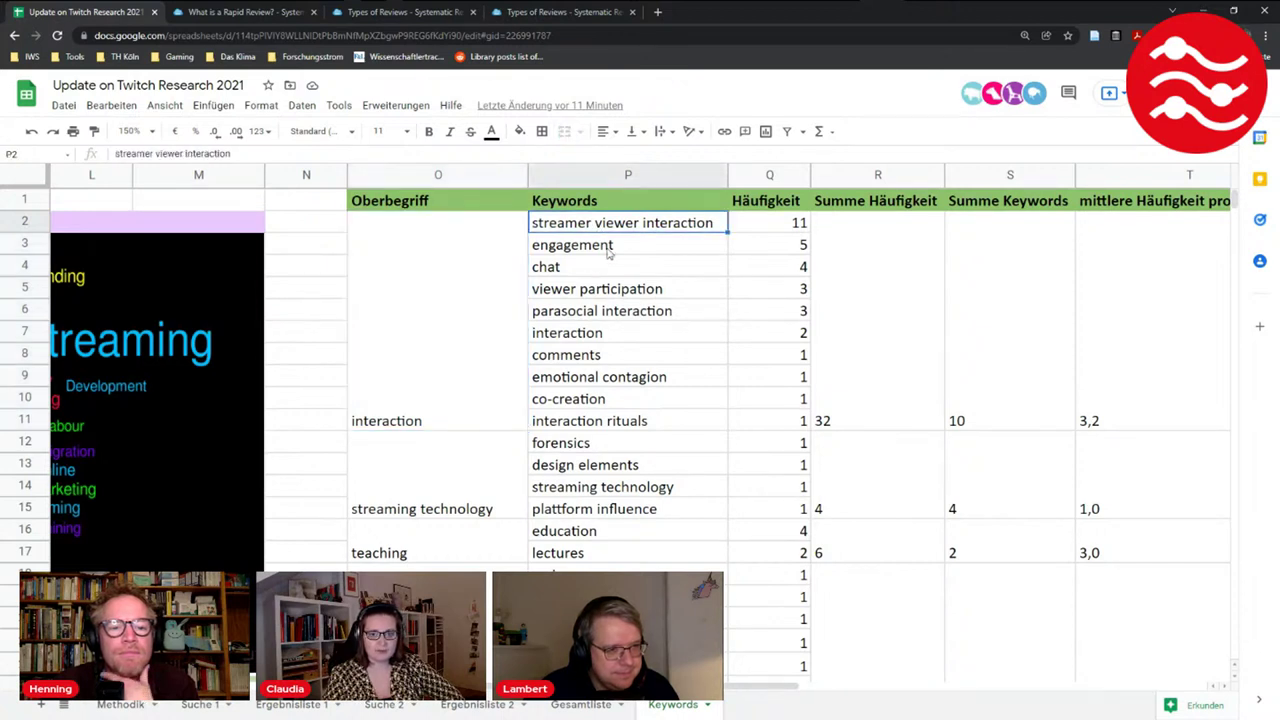
pyautogui.click(630, 251)
pyautogui.click(633, 268)
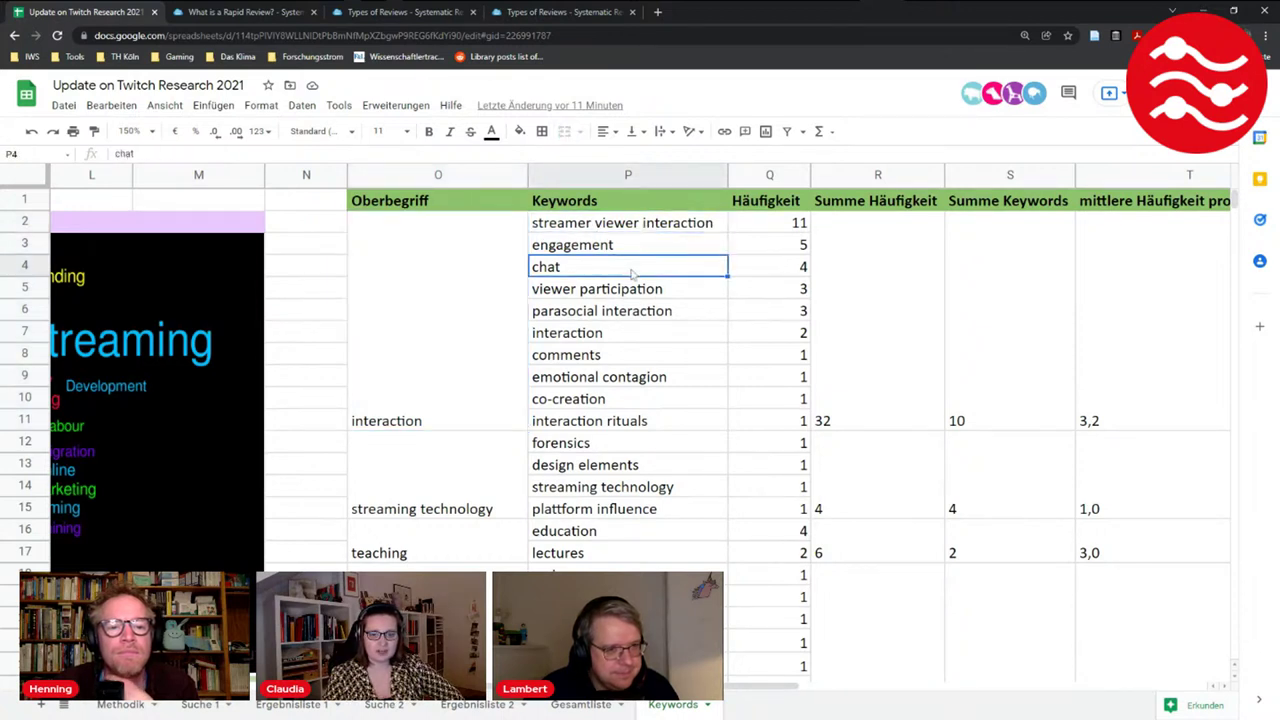
pyautogui.click(700, 295)
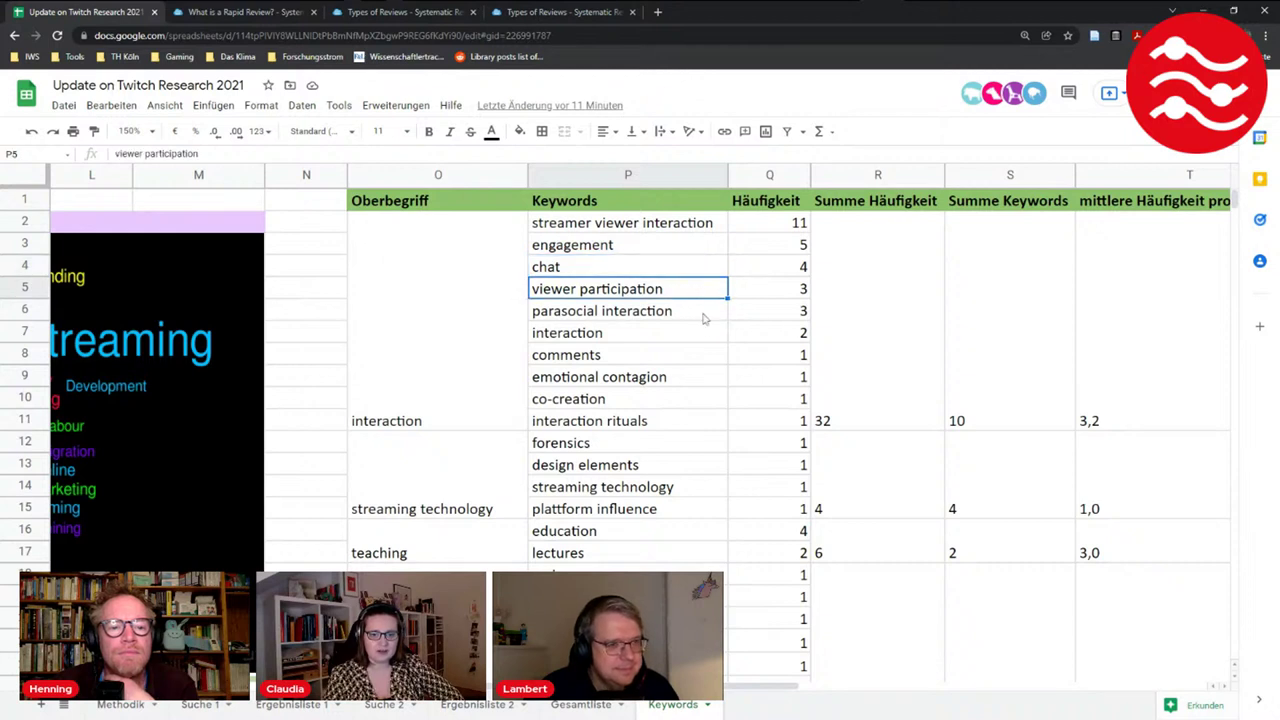
pyautogui.click(707, 320)
pyautogui.click(653, 341)
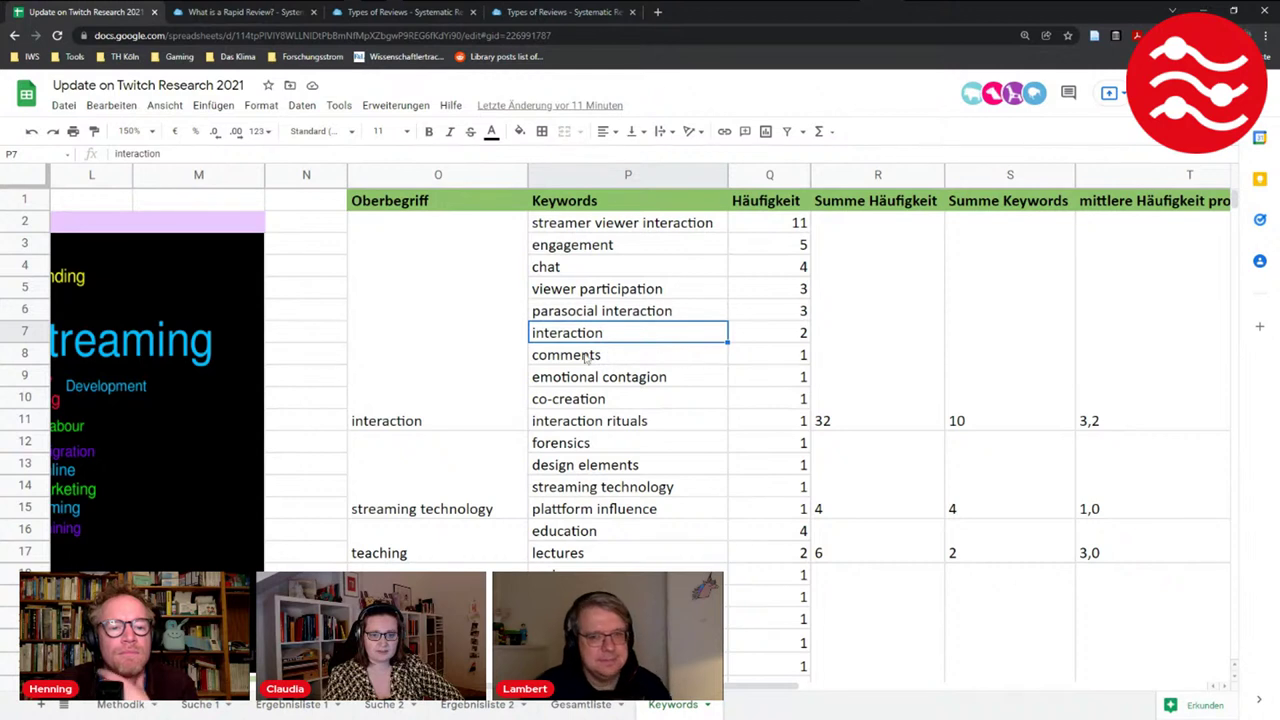
pyautogui.click(669, 362)
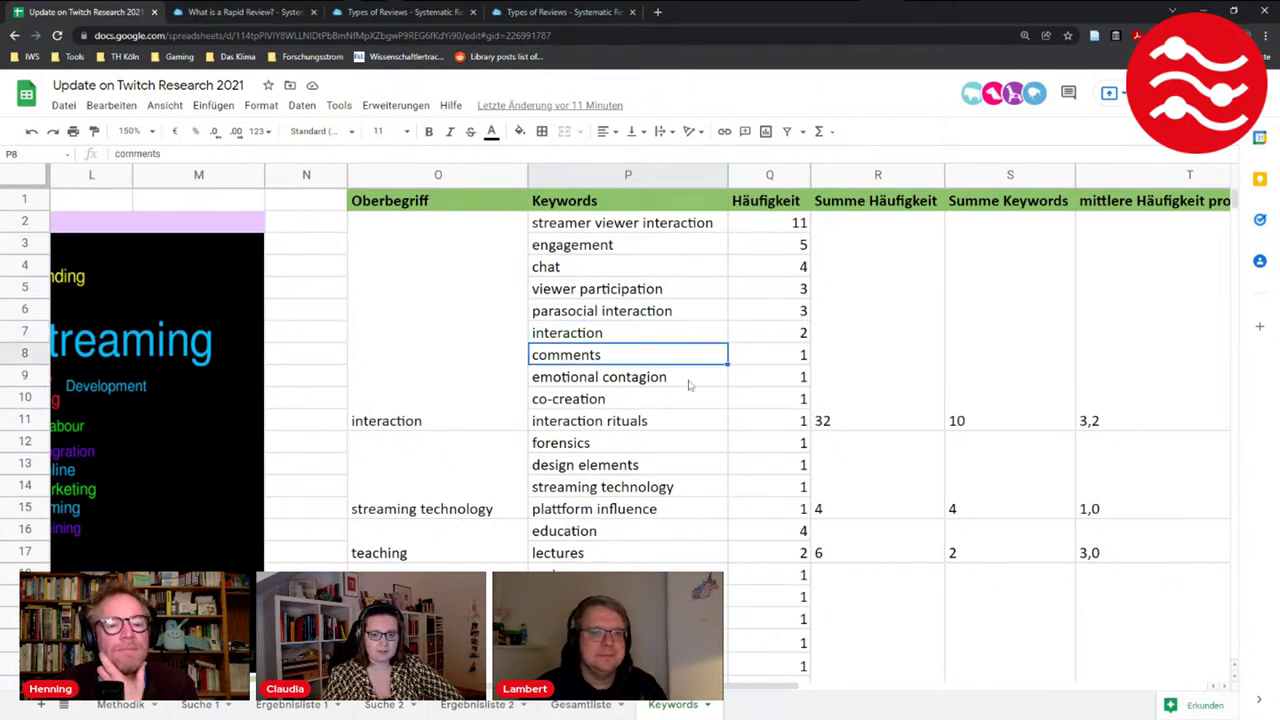
pyautogui.click(688, 383)
pyautogui.click(667, 402)
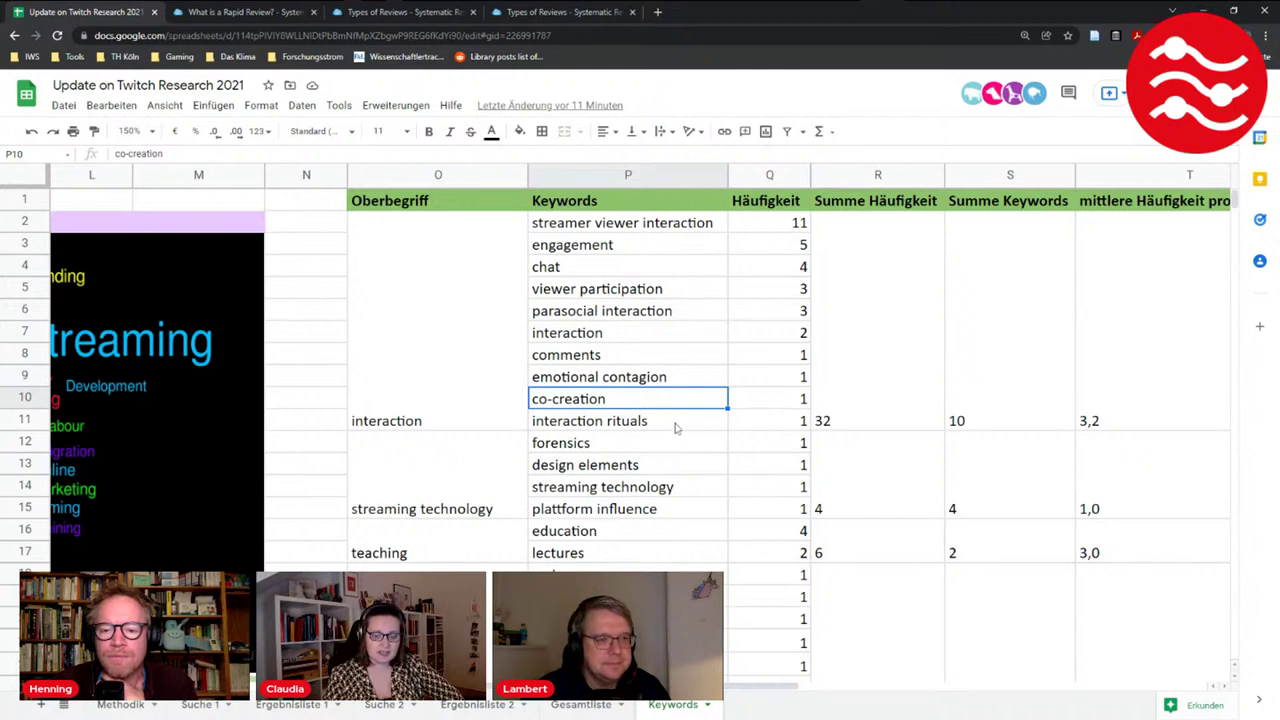
pyautogui.click(675, 427)
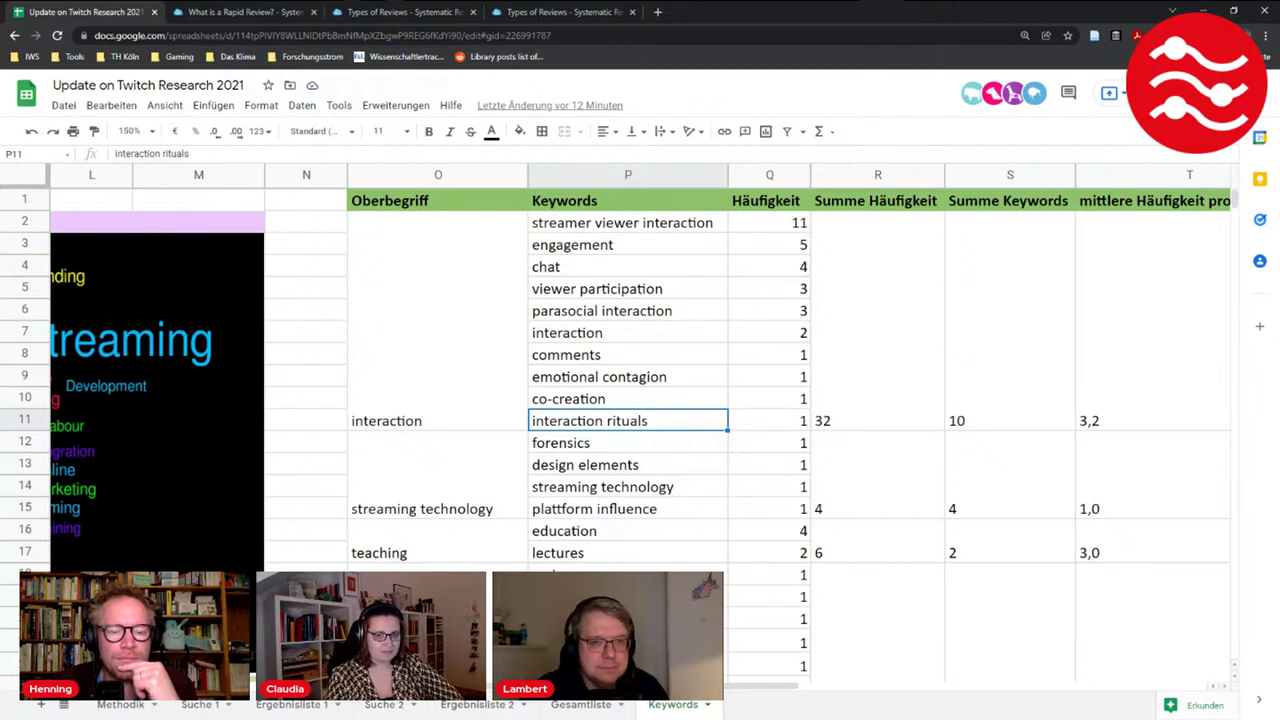
# Revisit the keywords "chat" and "co-creation", and return to their parent category "interaction"
pyautogui.click(575, 268)
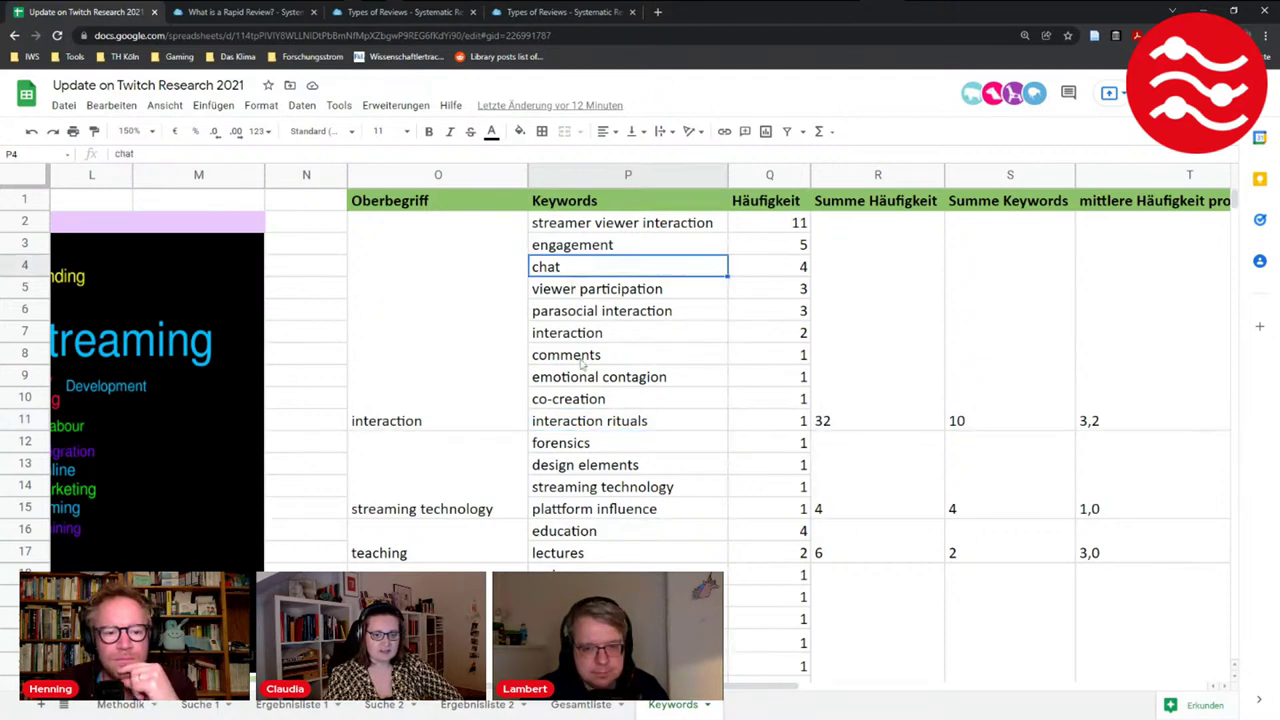
pyautogui.click(580, 404)
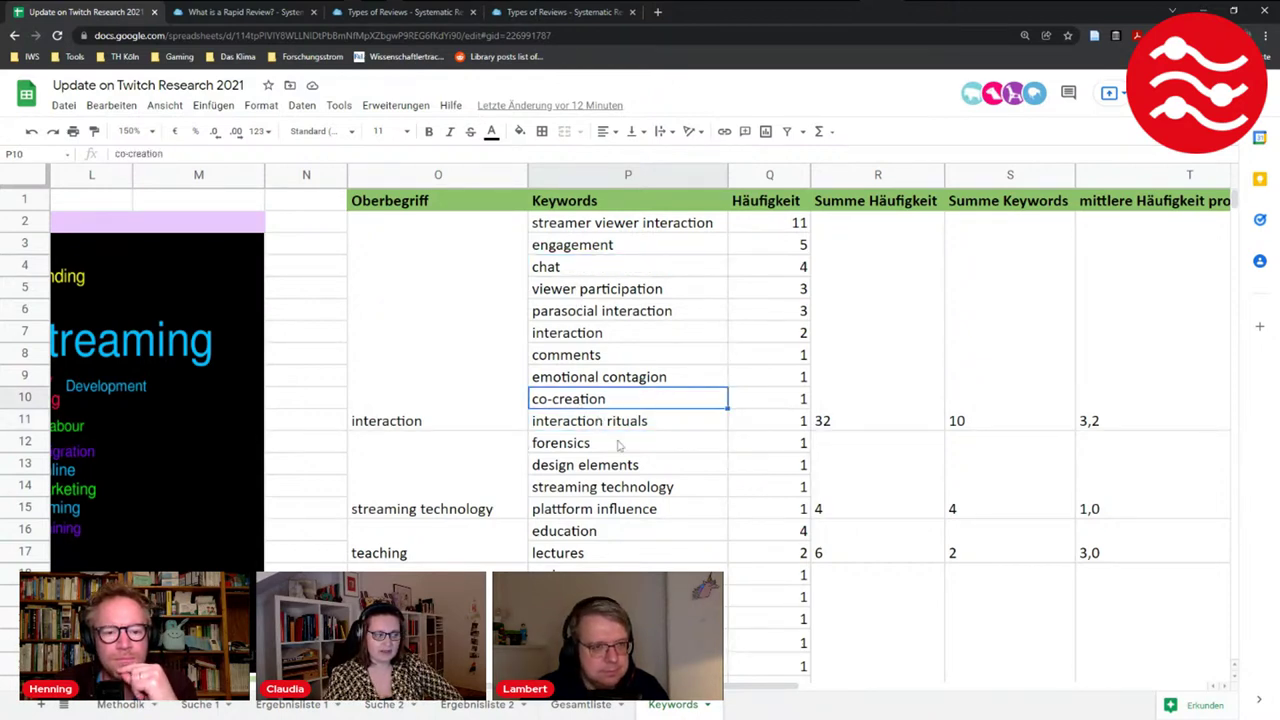
pyautogui.click(452, 370)
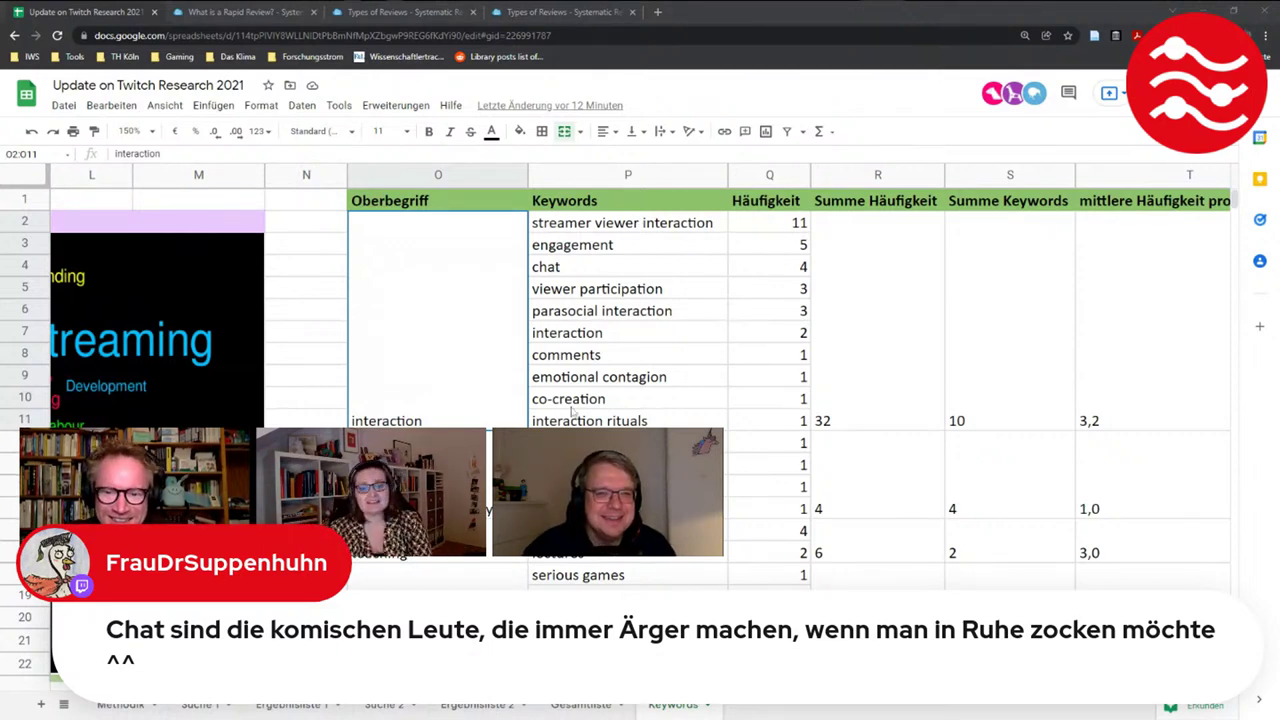
pyautogui.press('Down')
pyautogui.press('Up')
pyautogui.press('Down')
pyautogui.press('Up')
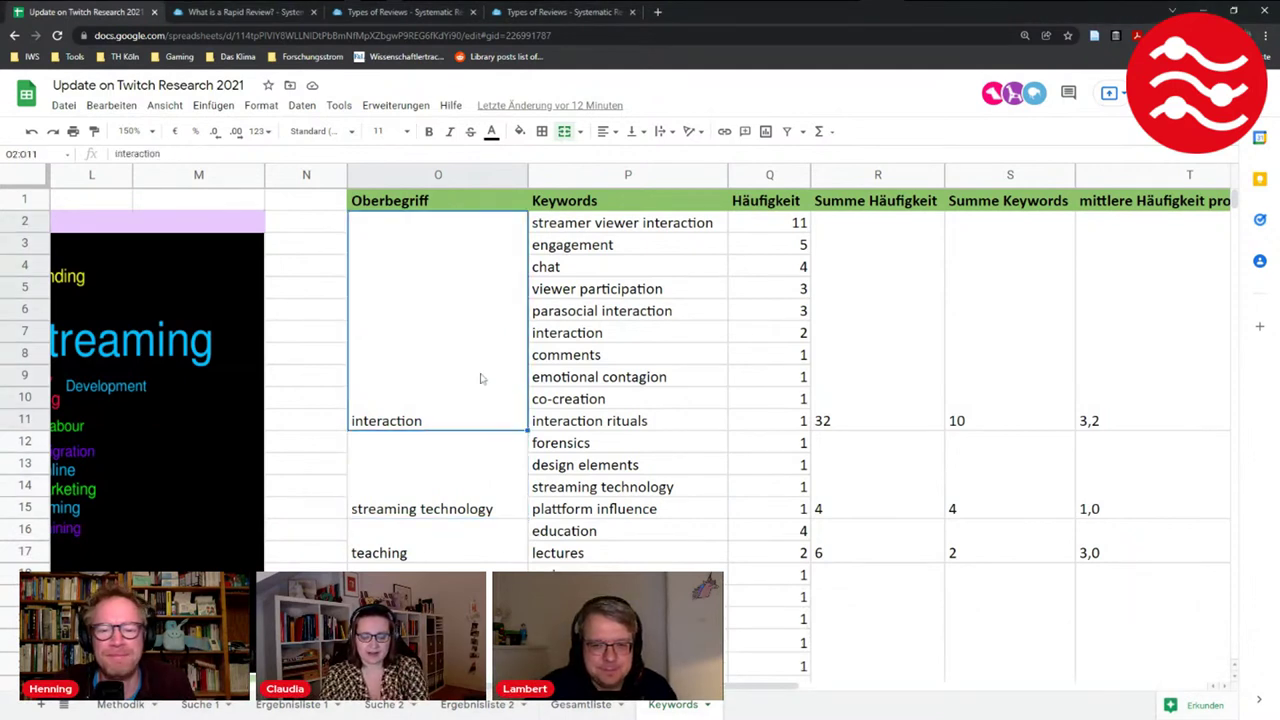
# Review the categories from "streaming technology" and "teaching" through "content" and "toxicity and harassment" to "community management"
pyautogui.click(433, 472)
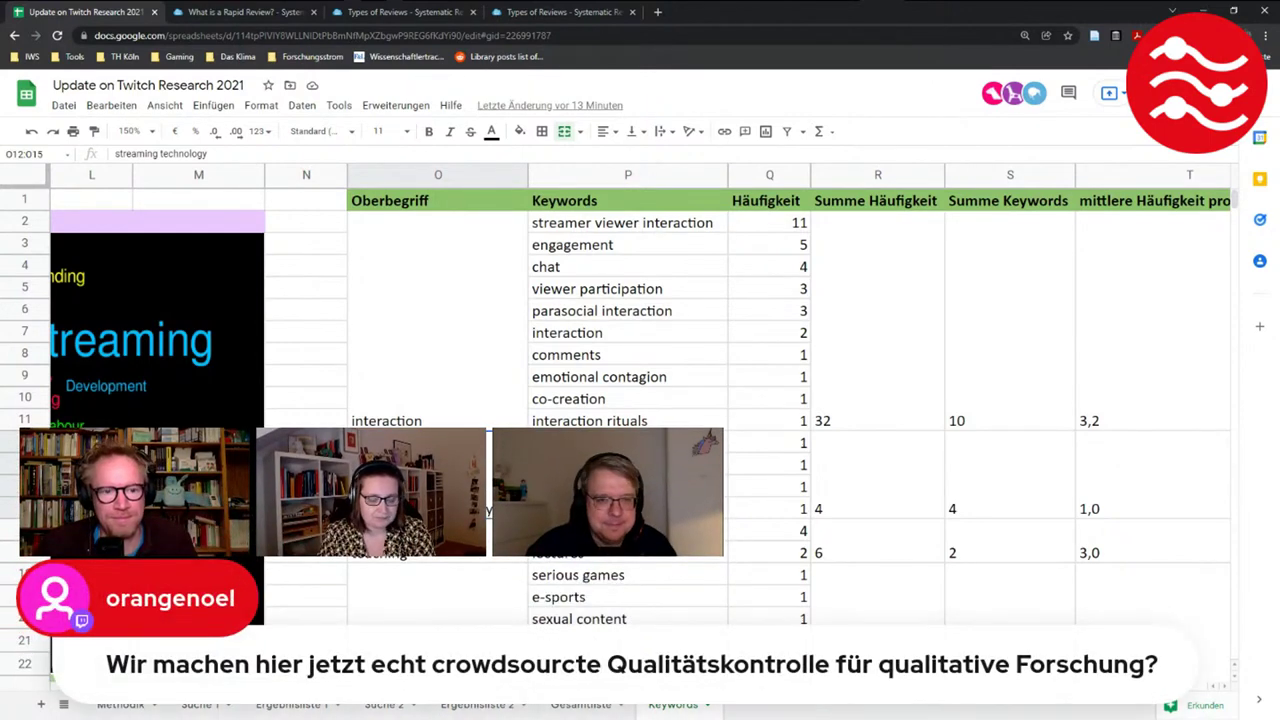
pyautogui.press('Down')
pyautogui.scroll(-5, 951, 569)
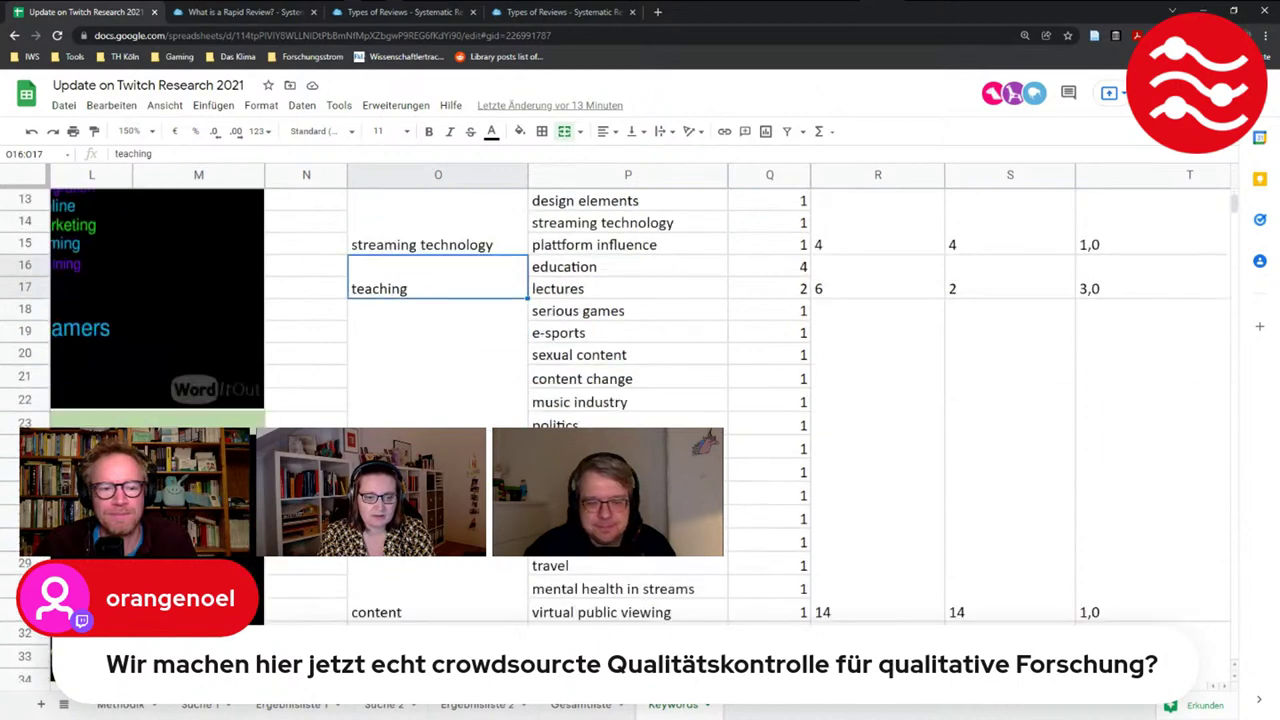
pyautogui.press('Down')
pyautogui.press('Down')
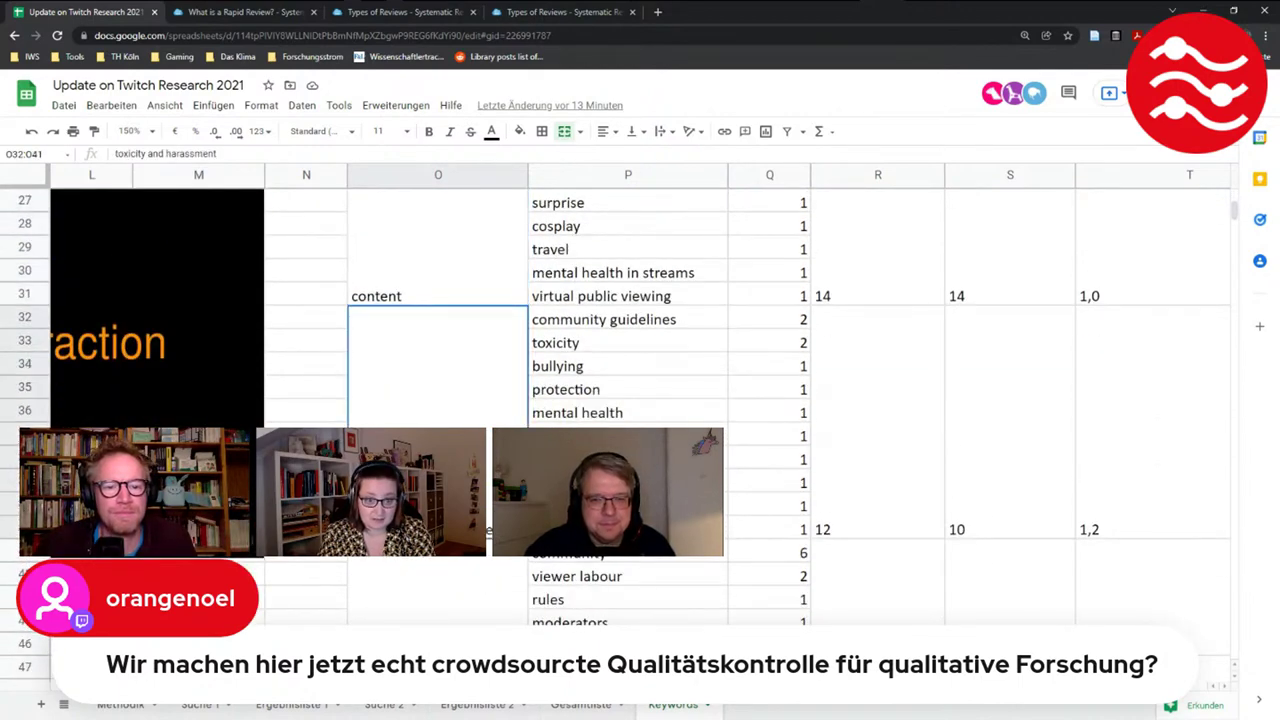
pyautogui.scroll(-2, 640, 400)
pyautogui.press('Down')
pyautogui.scroll(-2, 640, 400)
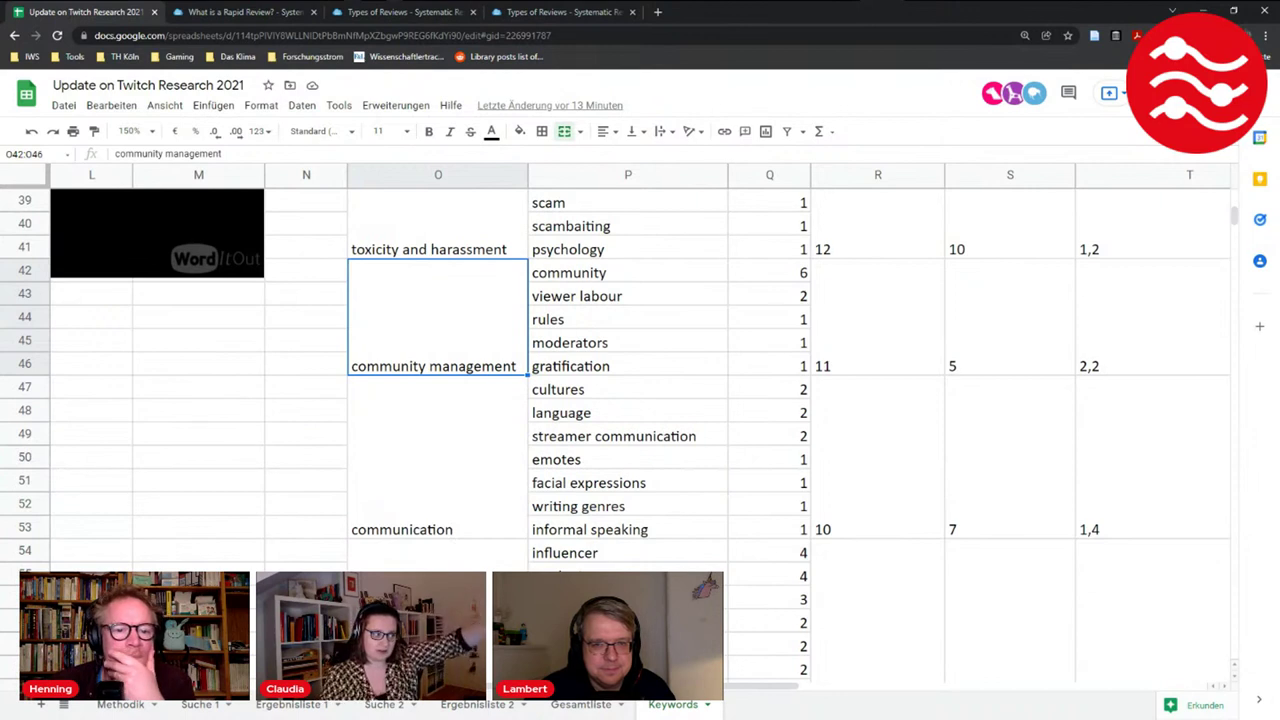
# Examine the "communication" category and its keywords "facial expressions", "emotes" and "language"
pyautogui.click(446, 475)
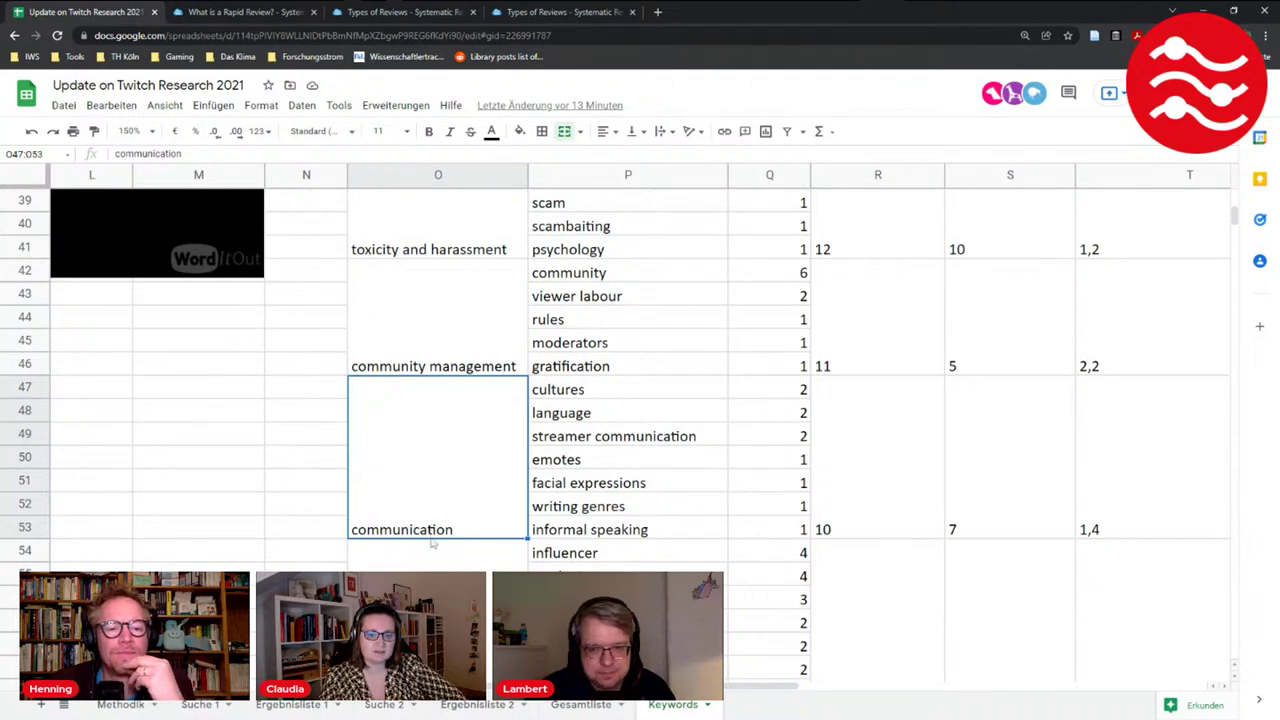
pyautogui.click(560, 490)
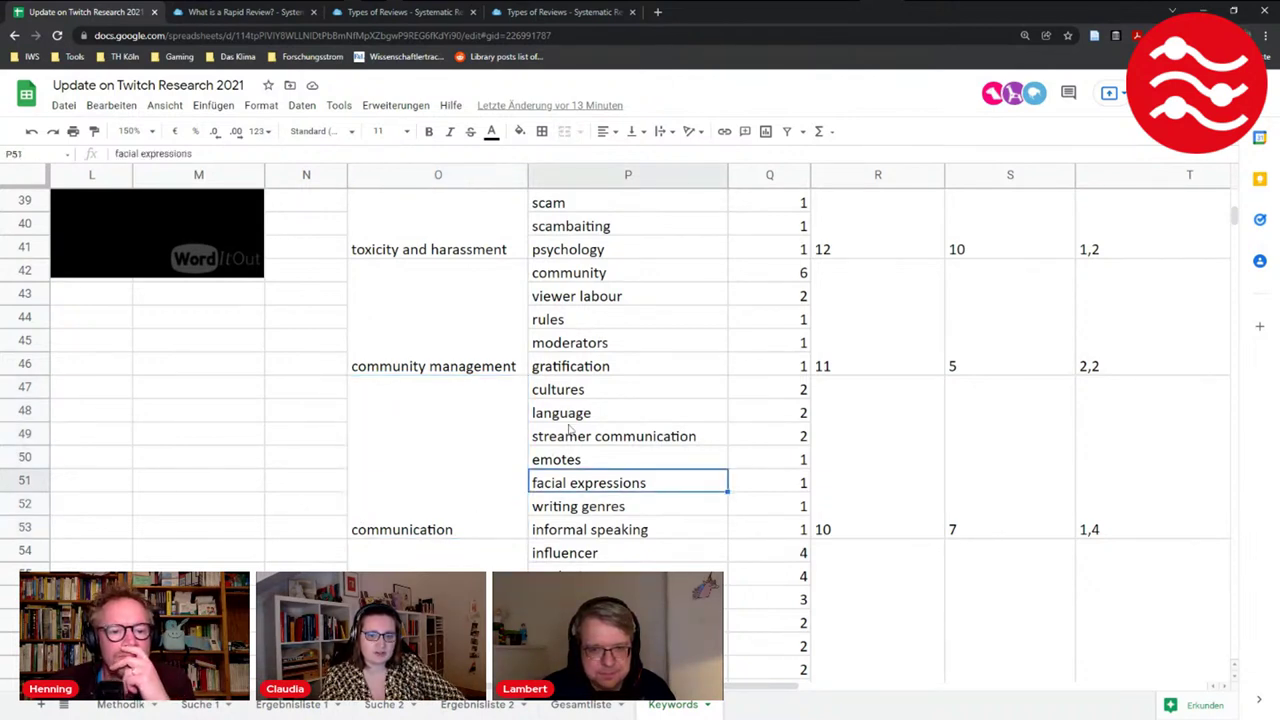
pyautogui.click(566, 460)
pyautogui.click(570, 412)
# Review the categories "popularity and money", "diversity" and "events" with their keywords
pyautogui.scroll(-3, 360, 502)
pyautogui.click(441, 494)
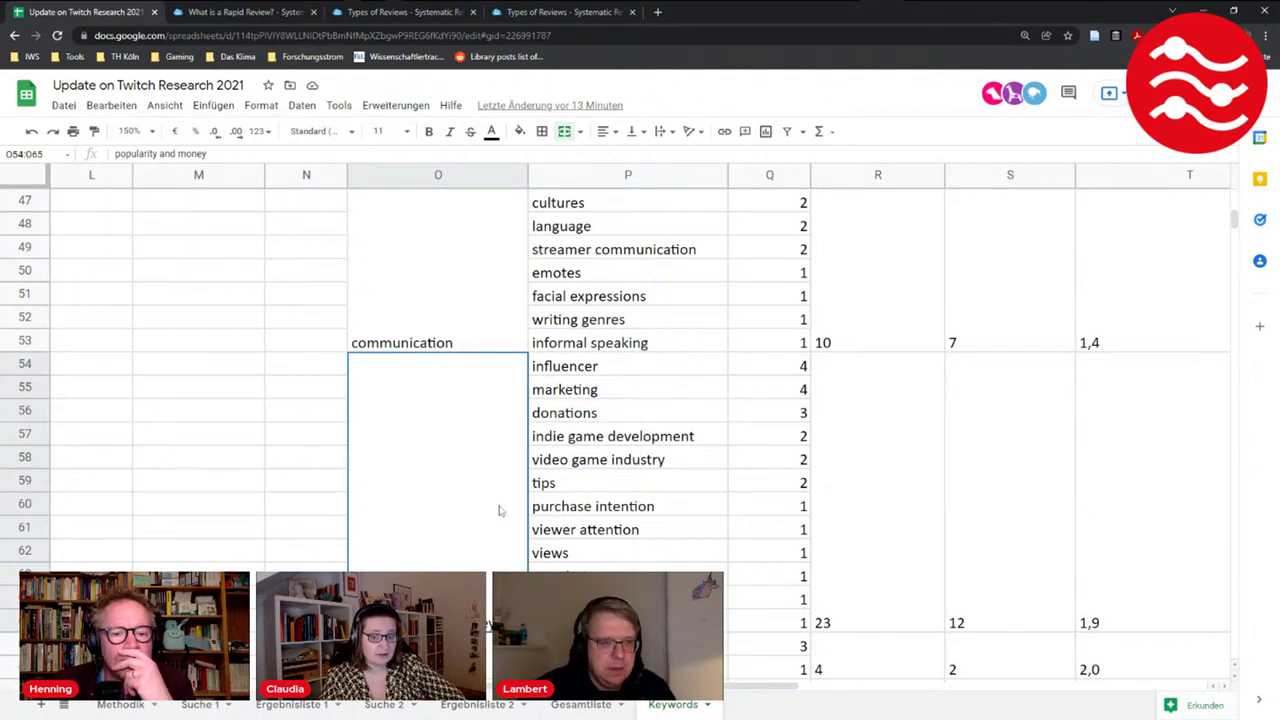
pyautogui.scroll(-3, 457, 523)
pyautogui.click(392, 483)
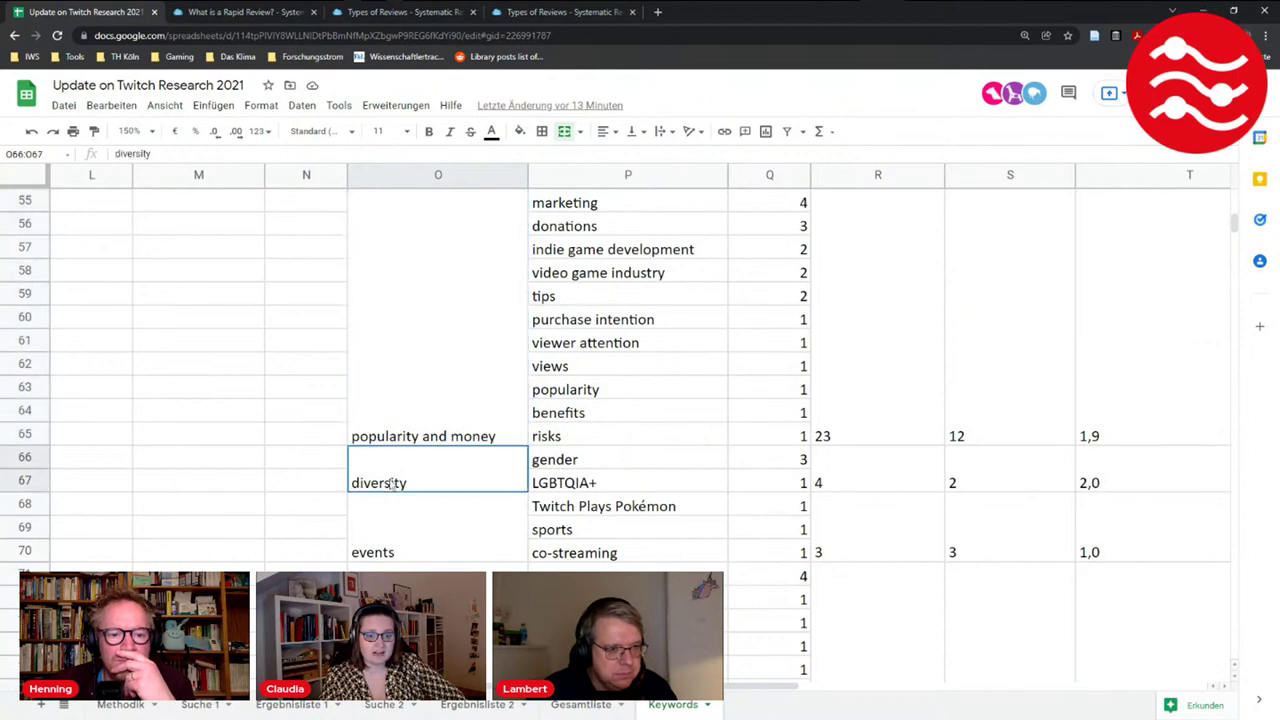
pyautogui.click(404, 553)
# Examine the "streamer" category and its keywords "streamer activation", "information needs" and "mental health of streamers"
pyautogui.scroll(-1, 414, 514)
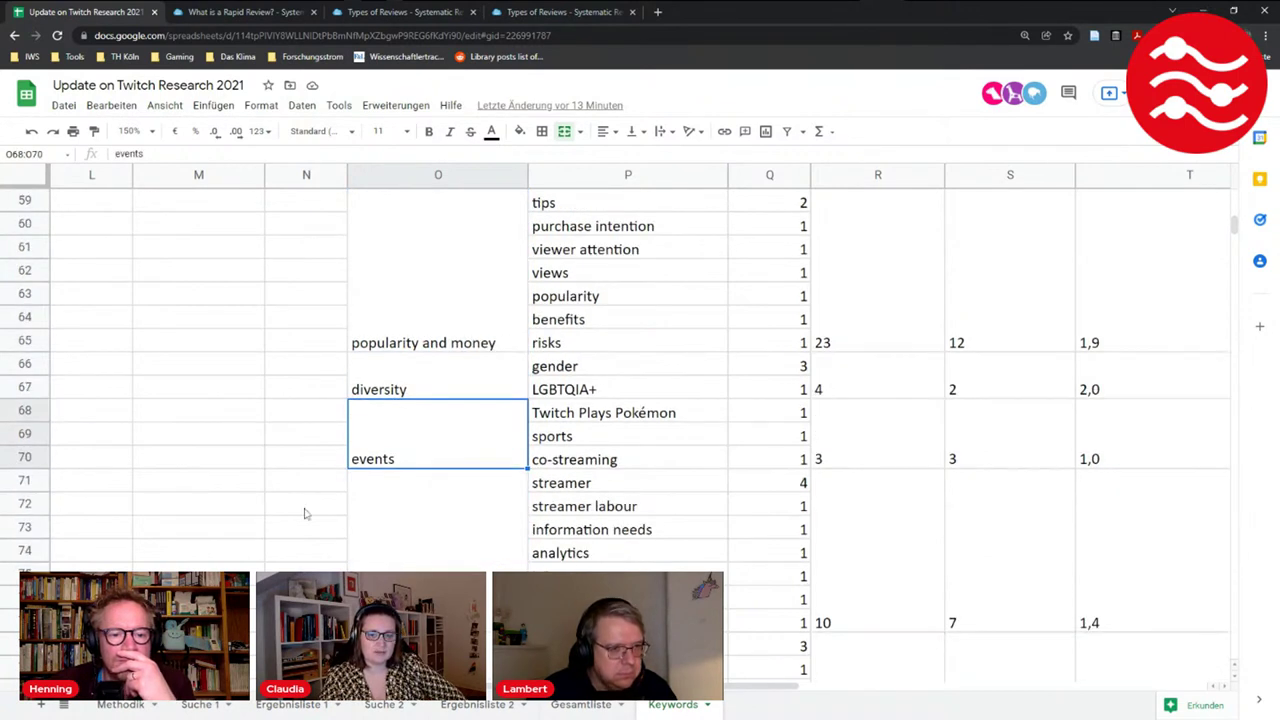
pyautogui.scroll(-1, 430, 540)
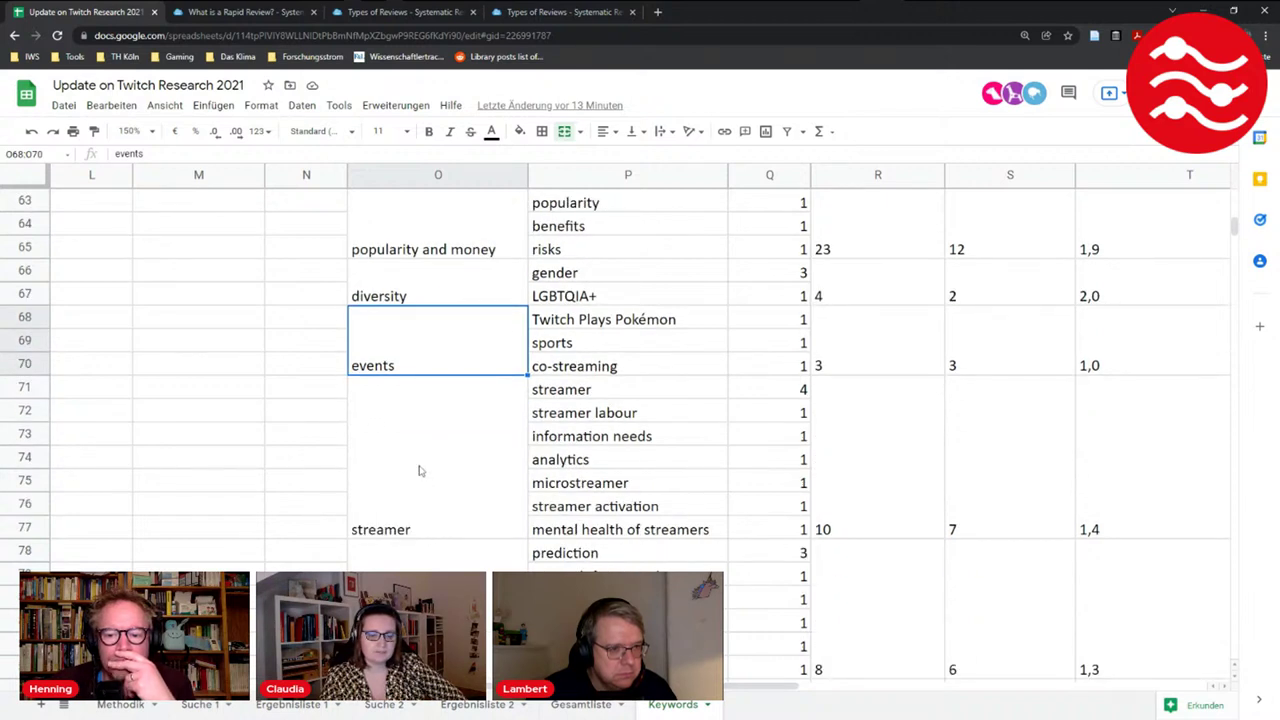
pyautogui.click(420, 471)
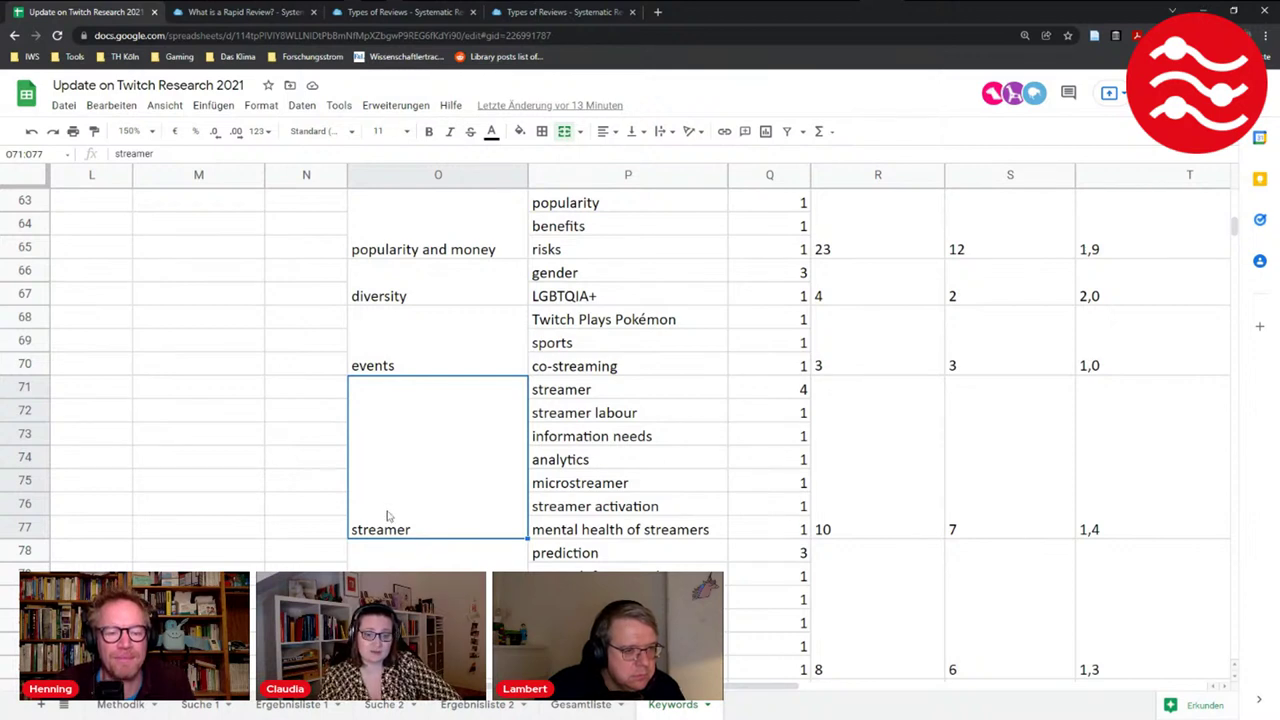
pyautogui.click(587, 511)
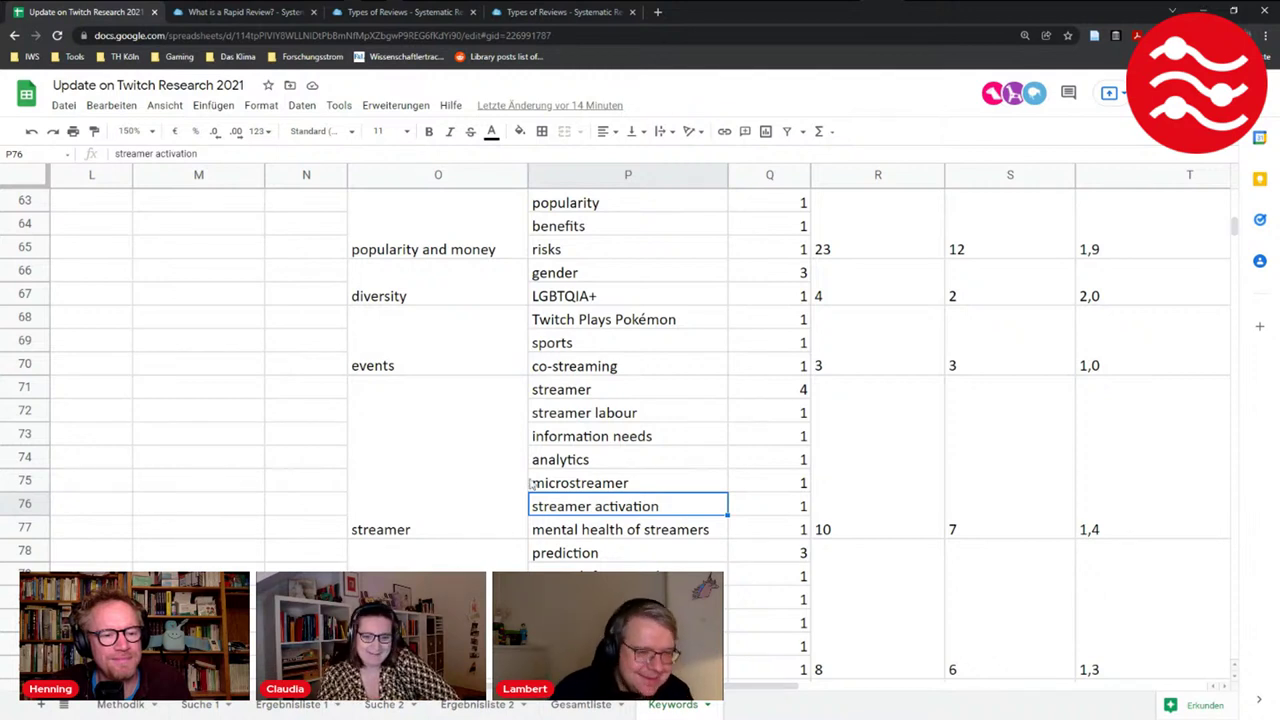
pyautogui.click(576, 438)
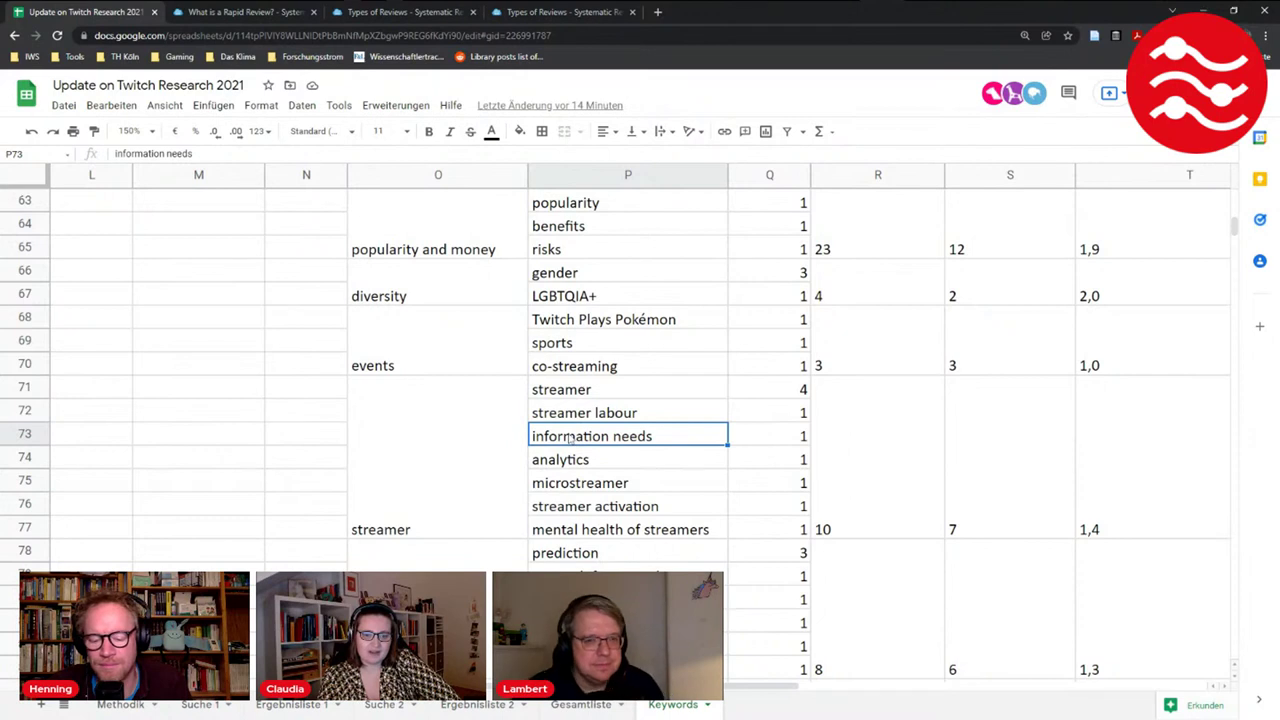
pyautogui.click(600, 530)
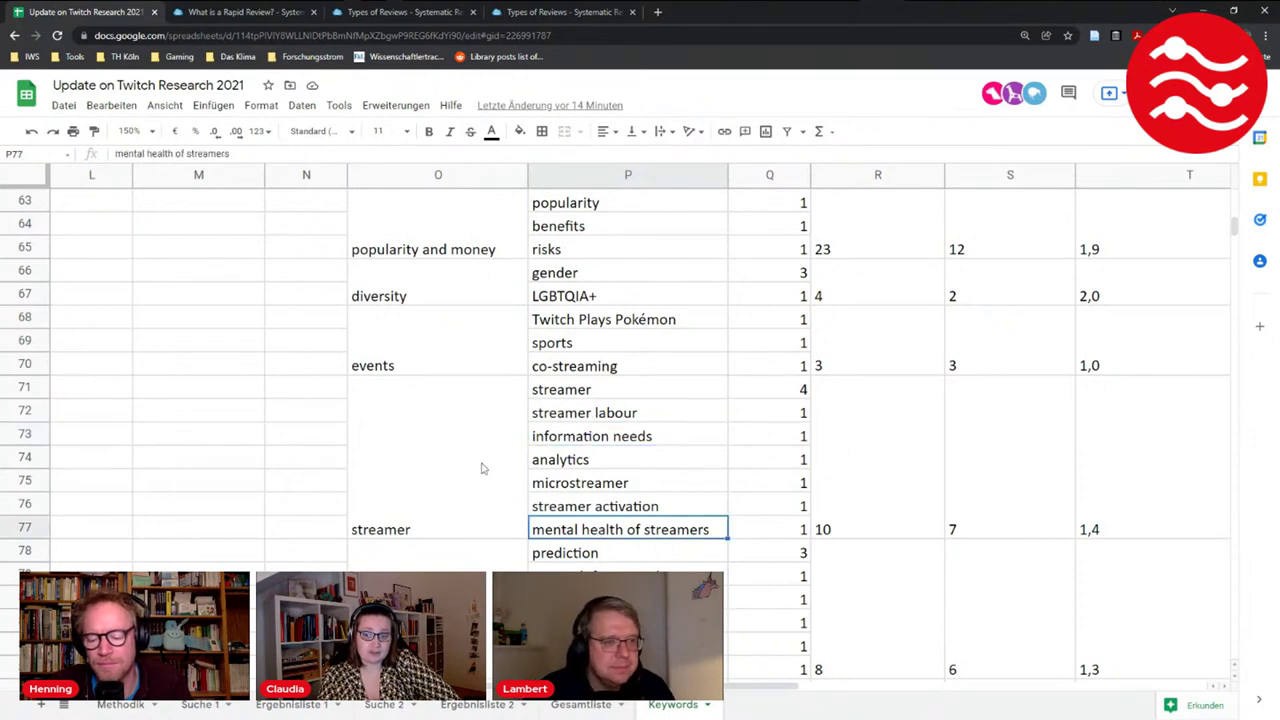
# Examine the "research" category with its keyword "research methods" and the "viewer" category with "viewer migration"
pyautogui.scroll(-3, 481, 468)
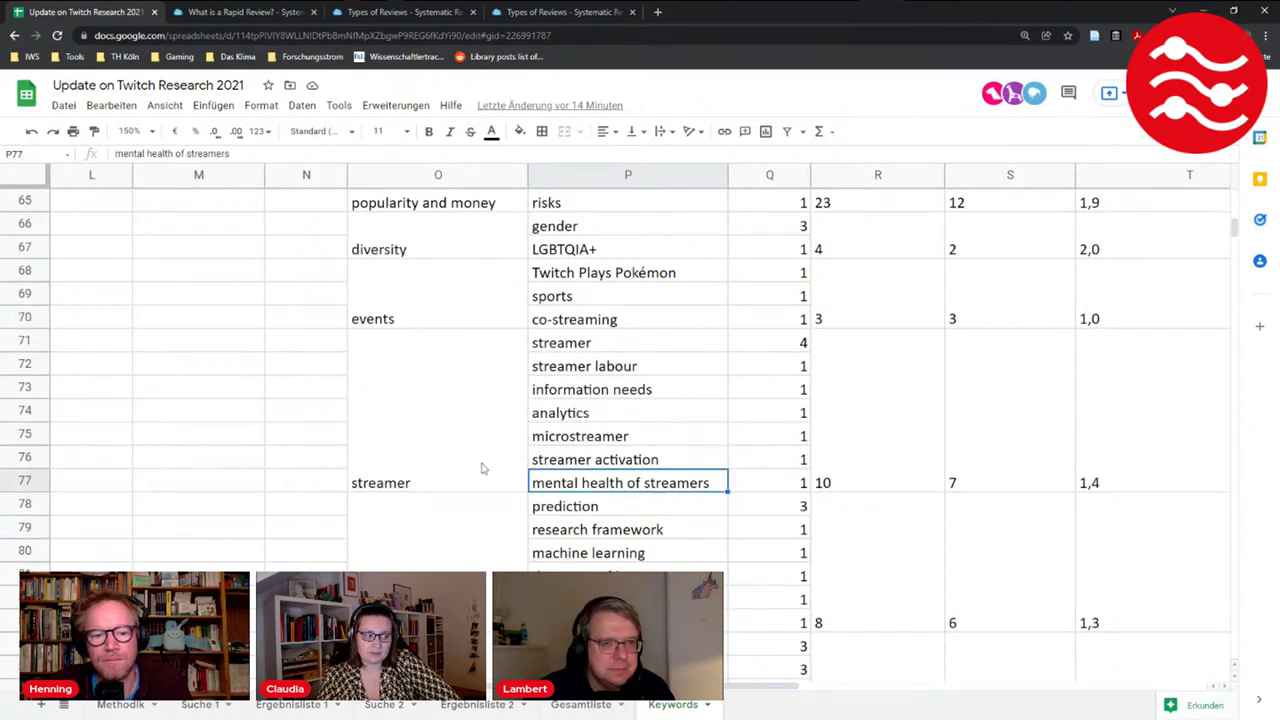
pyautogui.click(455, 445)
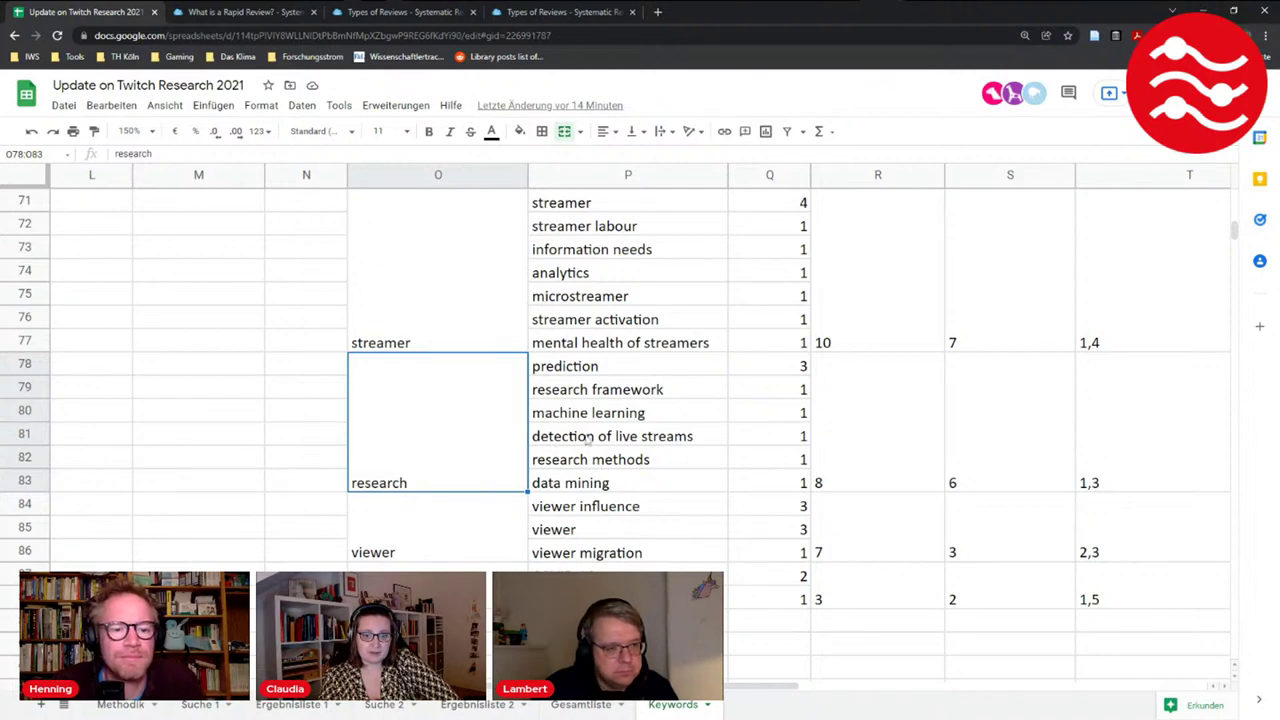
pyautogui.click(596, 466)
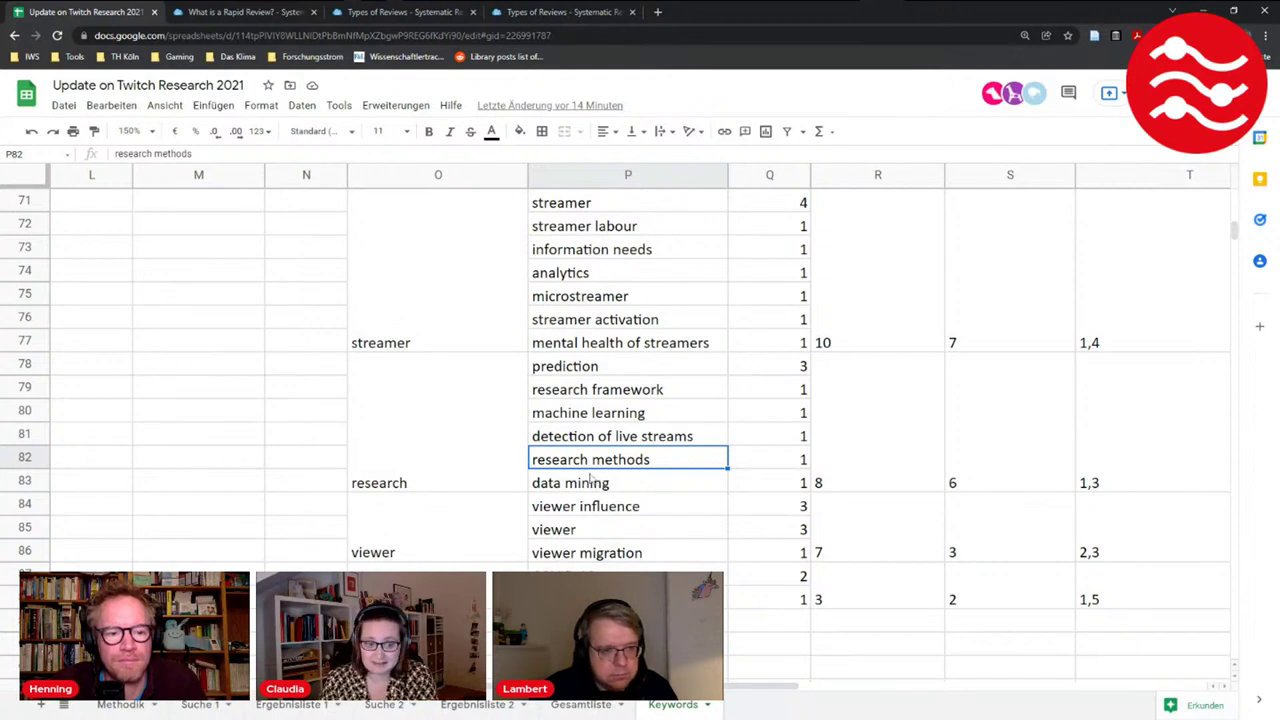
pyautogui.click(453, 522)
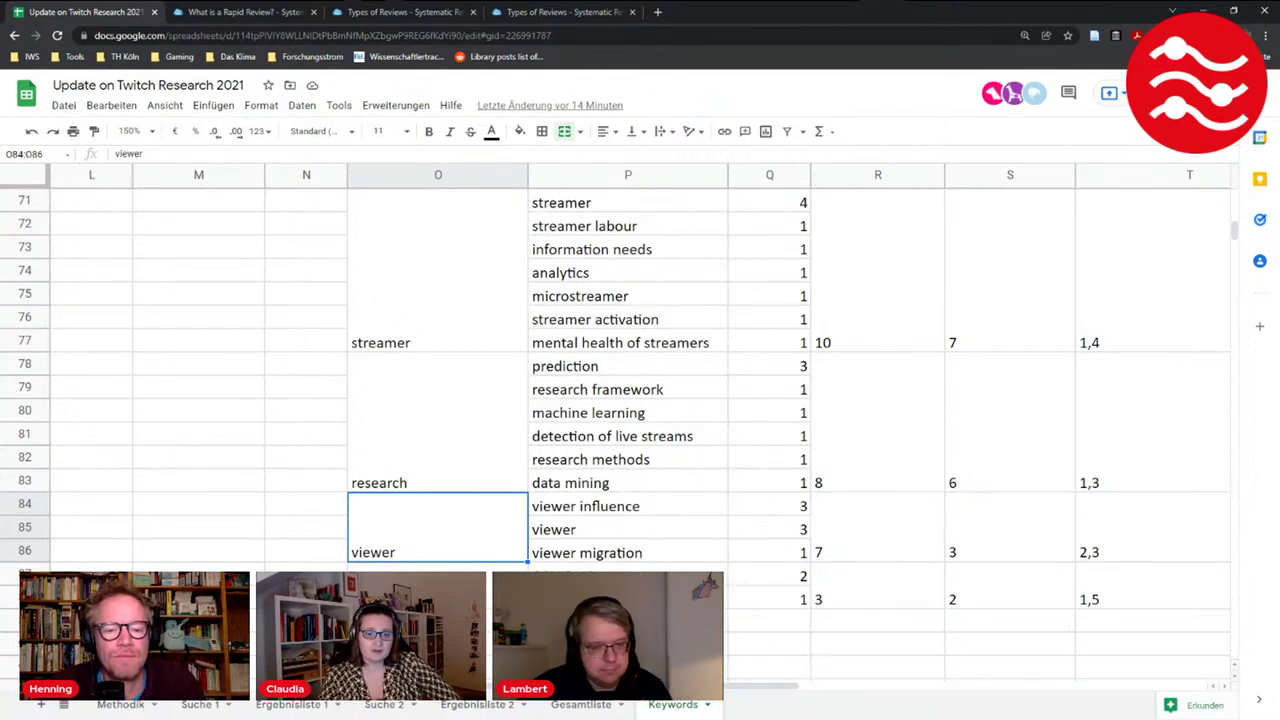
pyautogui.click(576, 560)
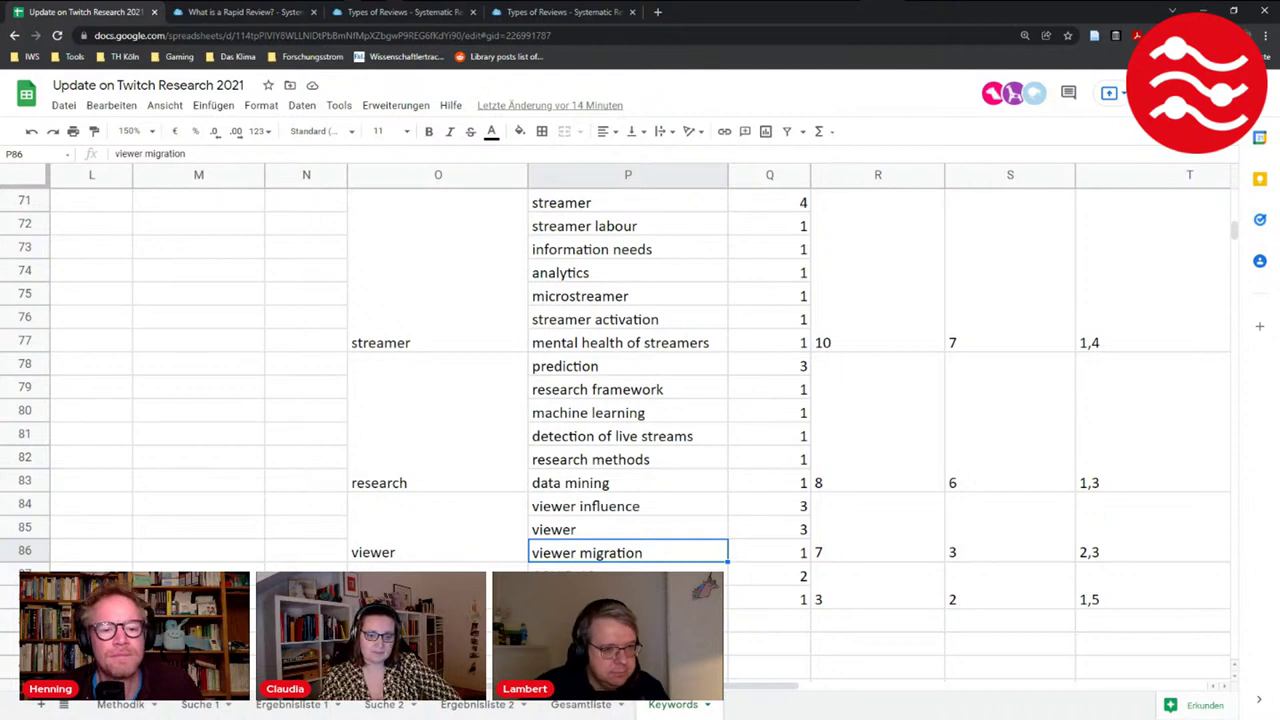
# Examine the last category, "development", and its keyword "television"
pyautogui.click(438, 580)
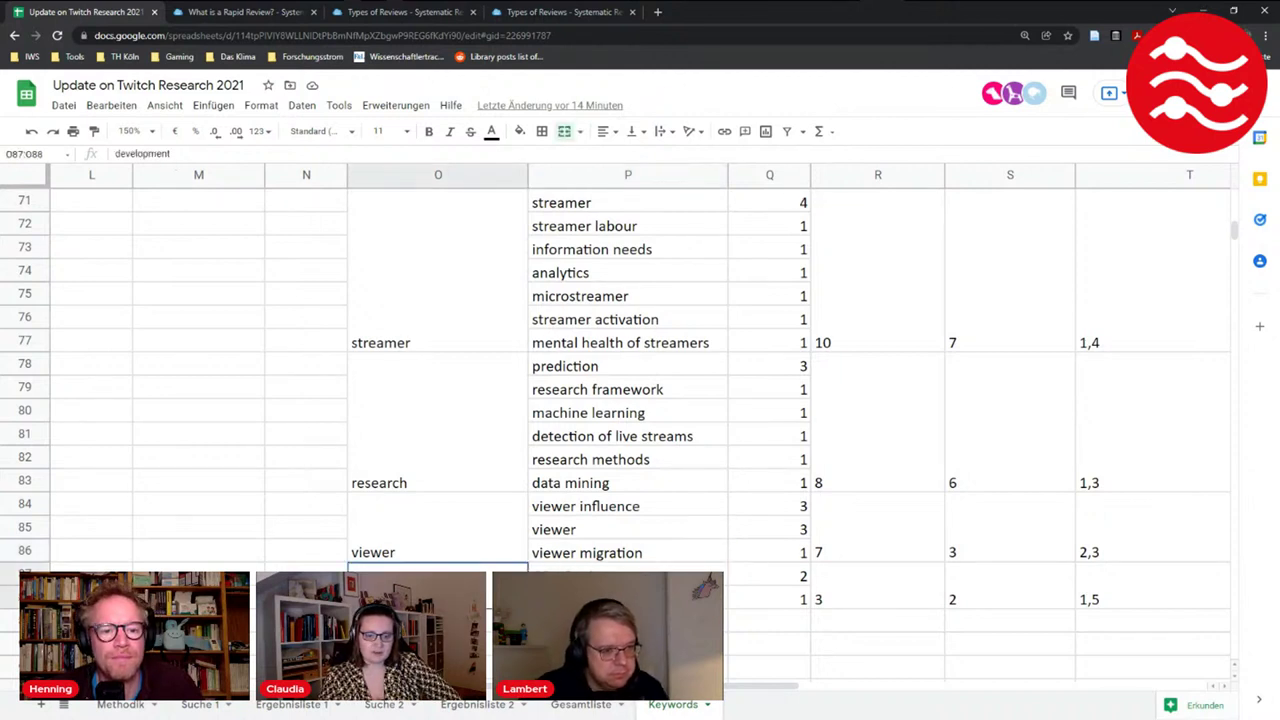
pyautogui.click(628, 599)
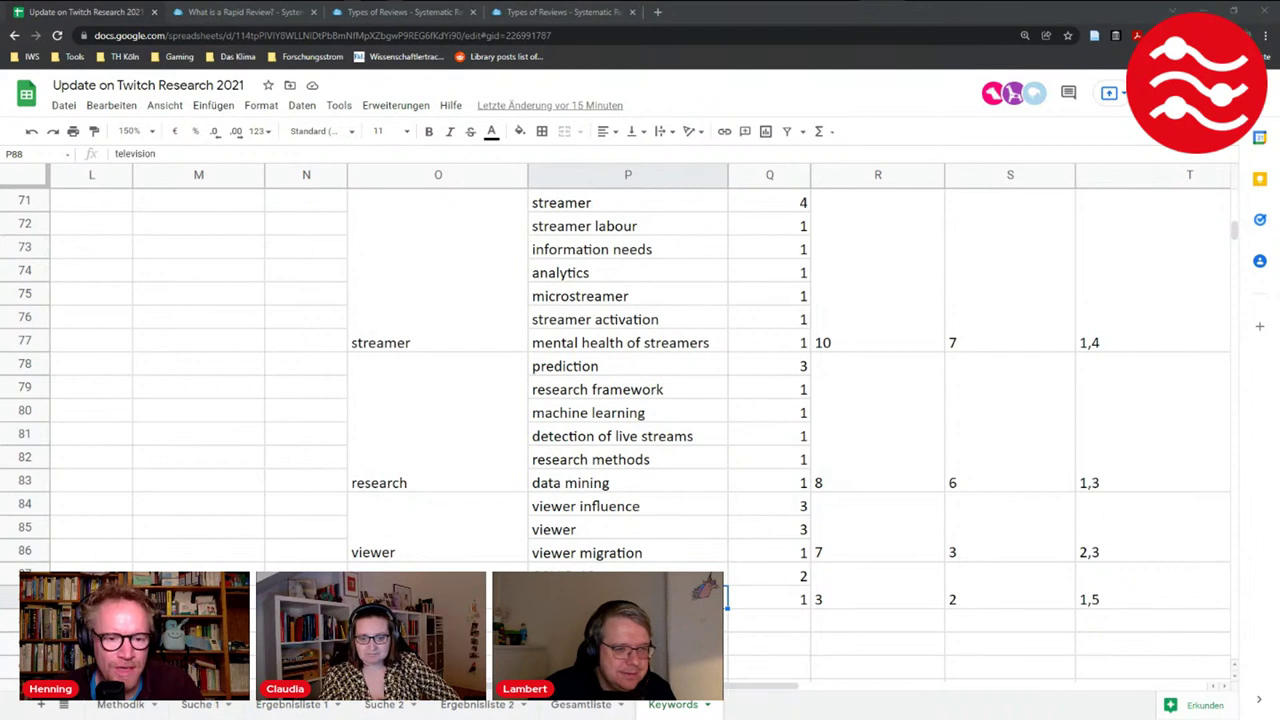
pyautogui.moveTo(438, 599); pyautogui.dragTo(438, 576)
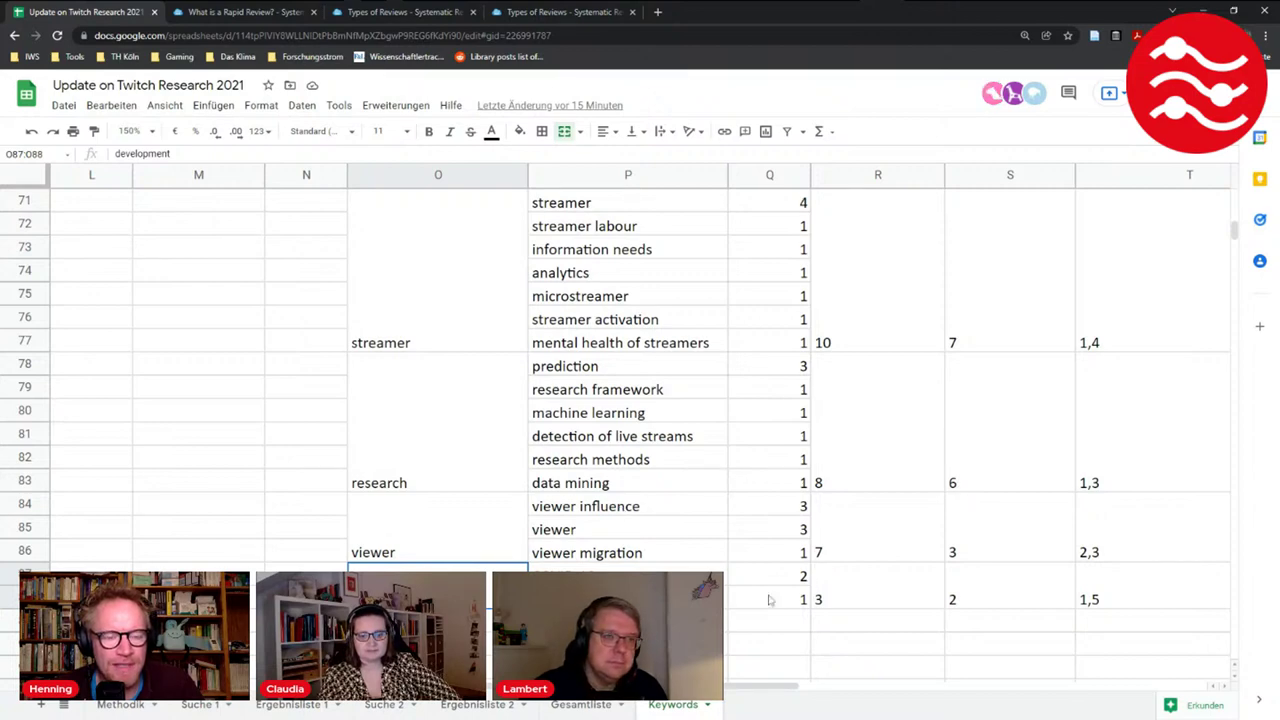
# Return to the start of the keyword table and bring its "mittlere Häufigkeit pro Keyword" column fully into view
pyautogui.scroll(14, 769, 600)
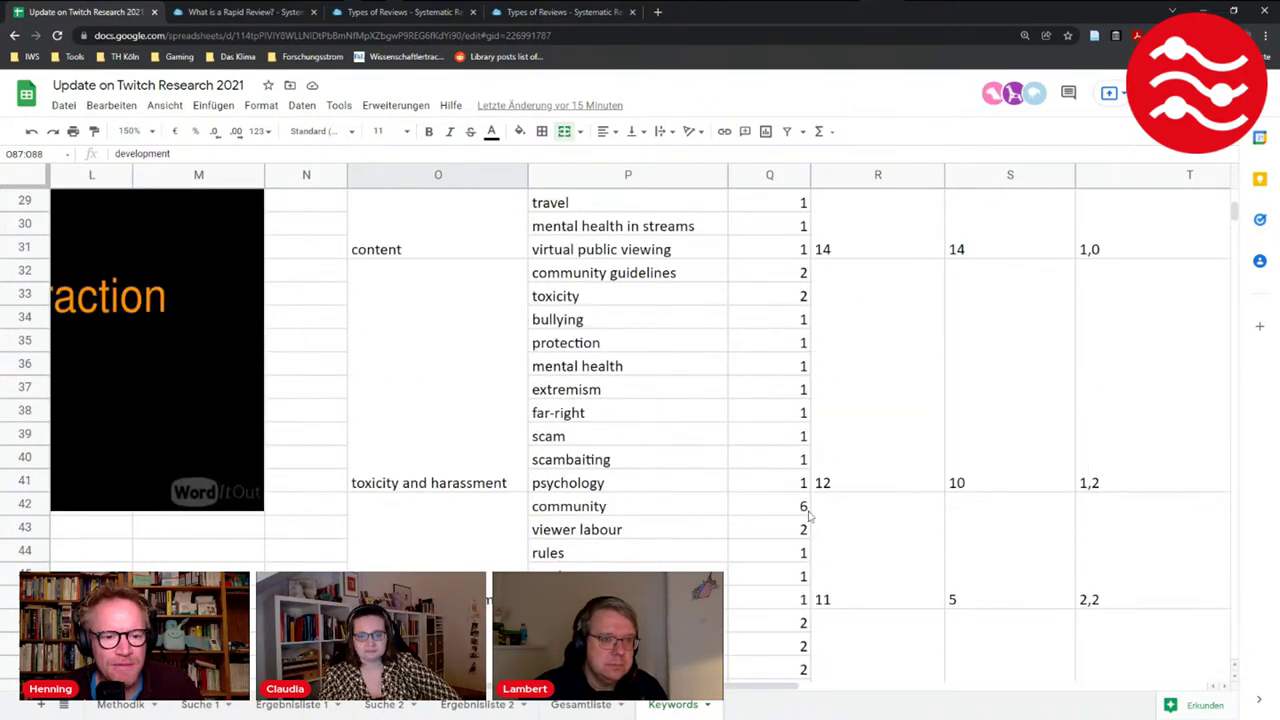
pyautogui.scroll(9, 809, 515)
pyautogui.moveTo(768, 688); pyautogui.dragTo(828, 694)
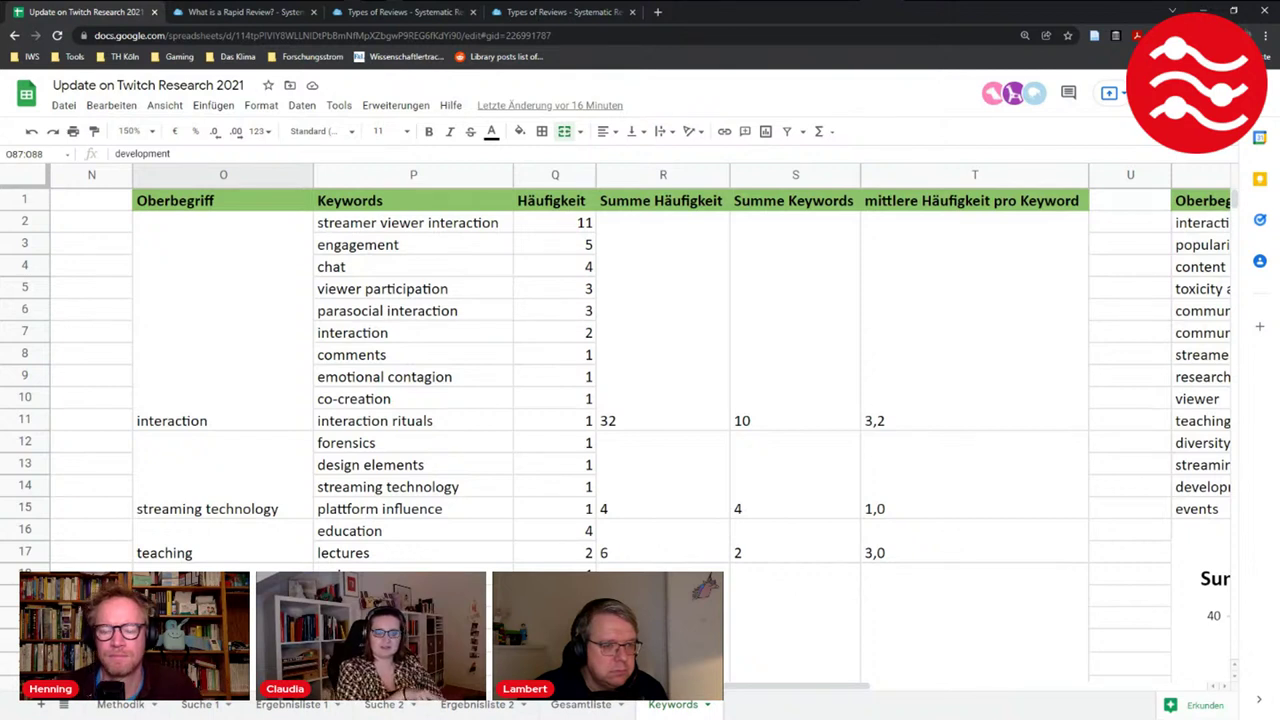
# Examine the "interaction" category with its "Summe Häufigkeit" and "mittlere Häufigkeit pro Keyword" cells
pyautogui.click(238, 321)
pyautogui.click(270, 485)
pyautogui.click(266, 409)
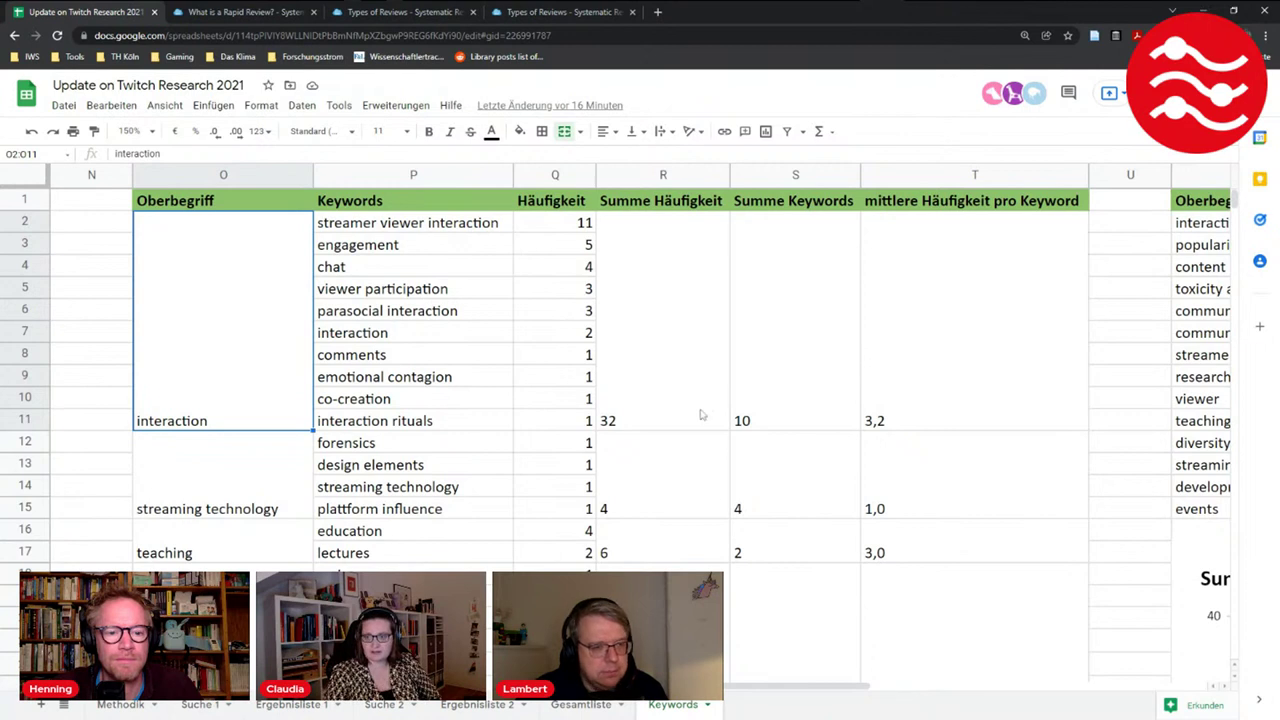
pyautogui.click(683, 300)
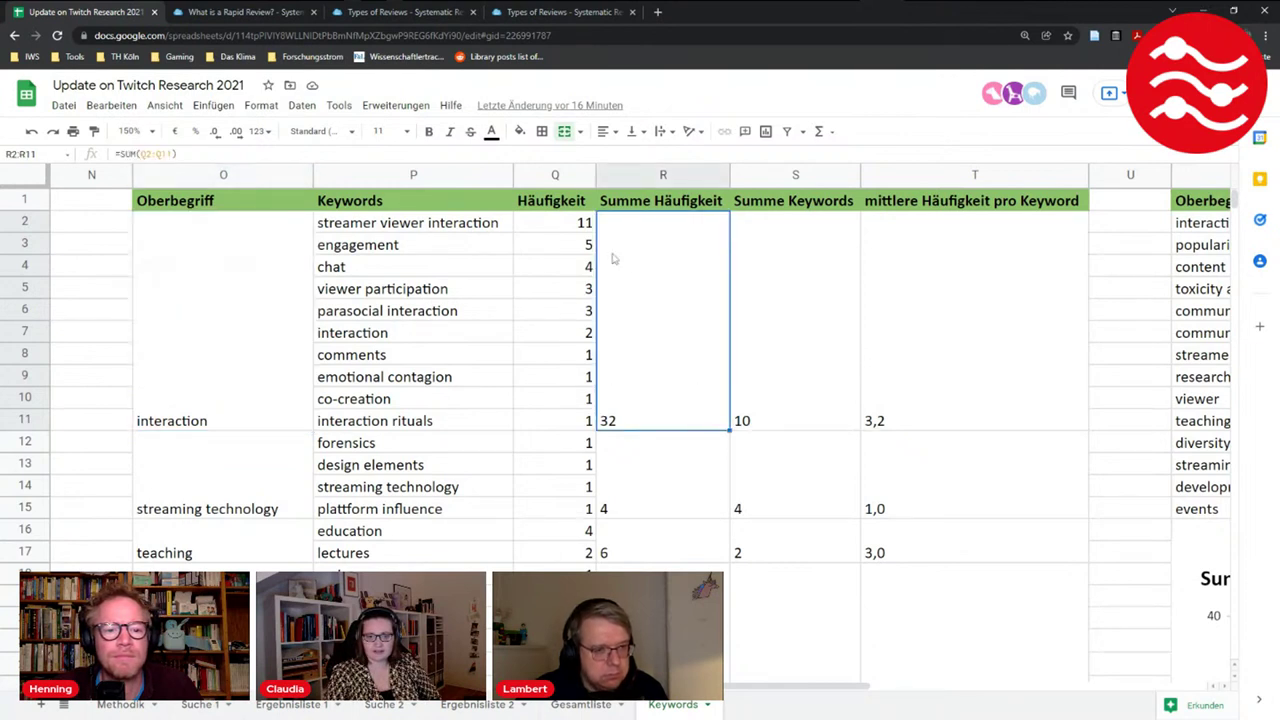
pyautogui.click(147, 388)
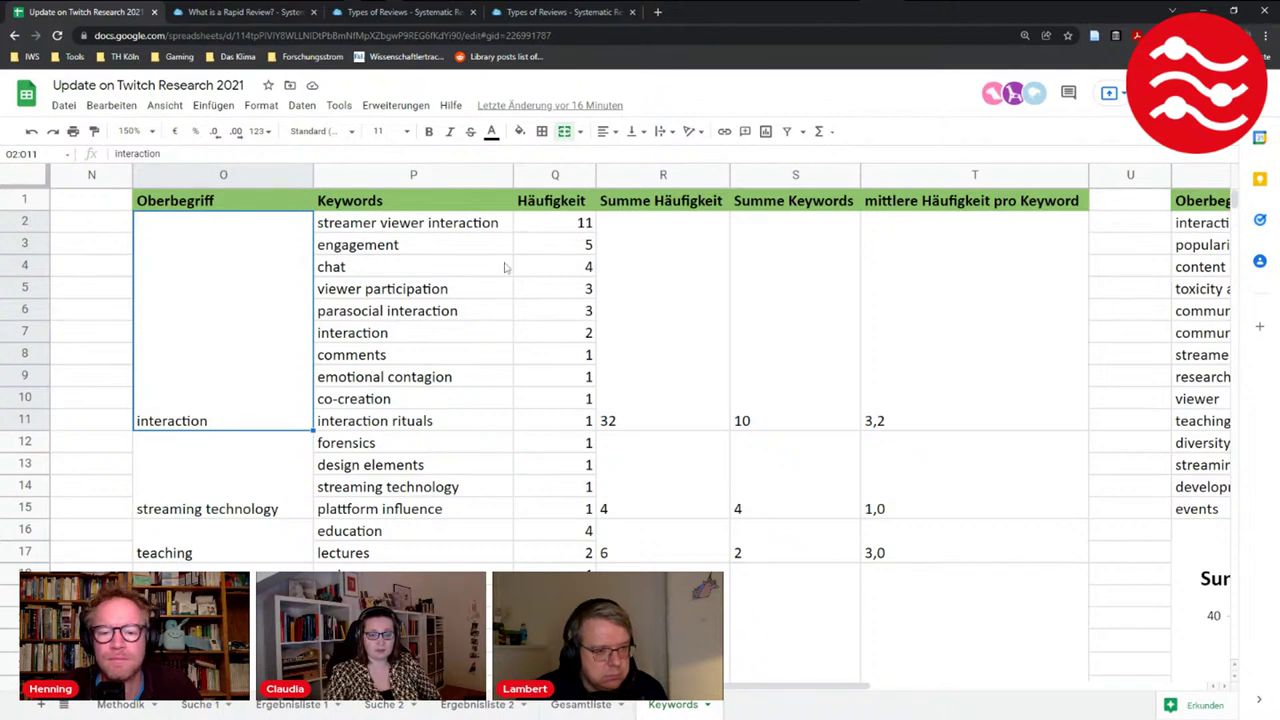
pyautogui.click(660, 395)
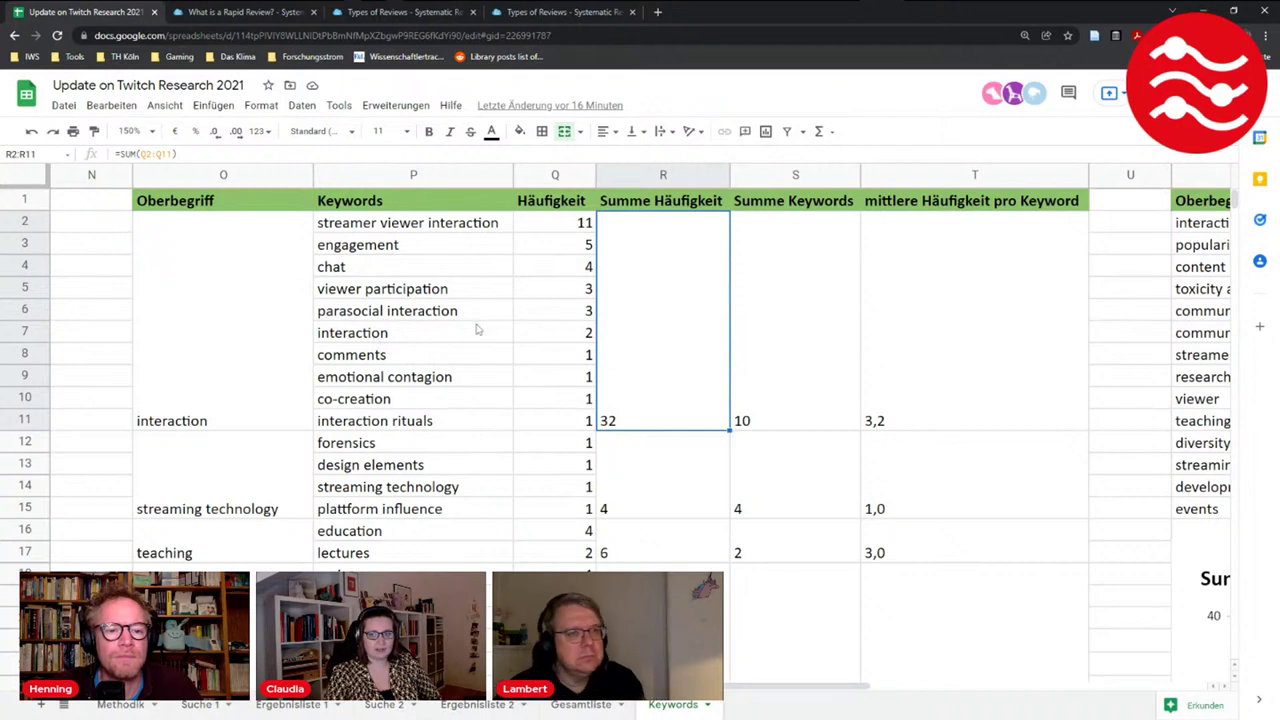
pyautogui.moveTo(975, 222); pyautogui.dragTo(975, 420)
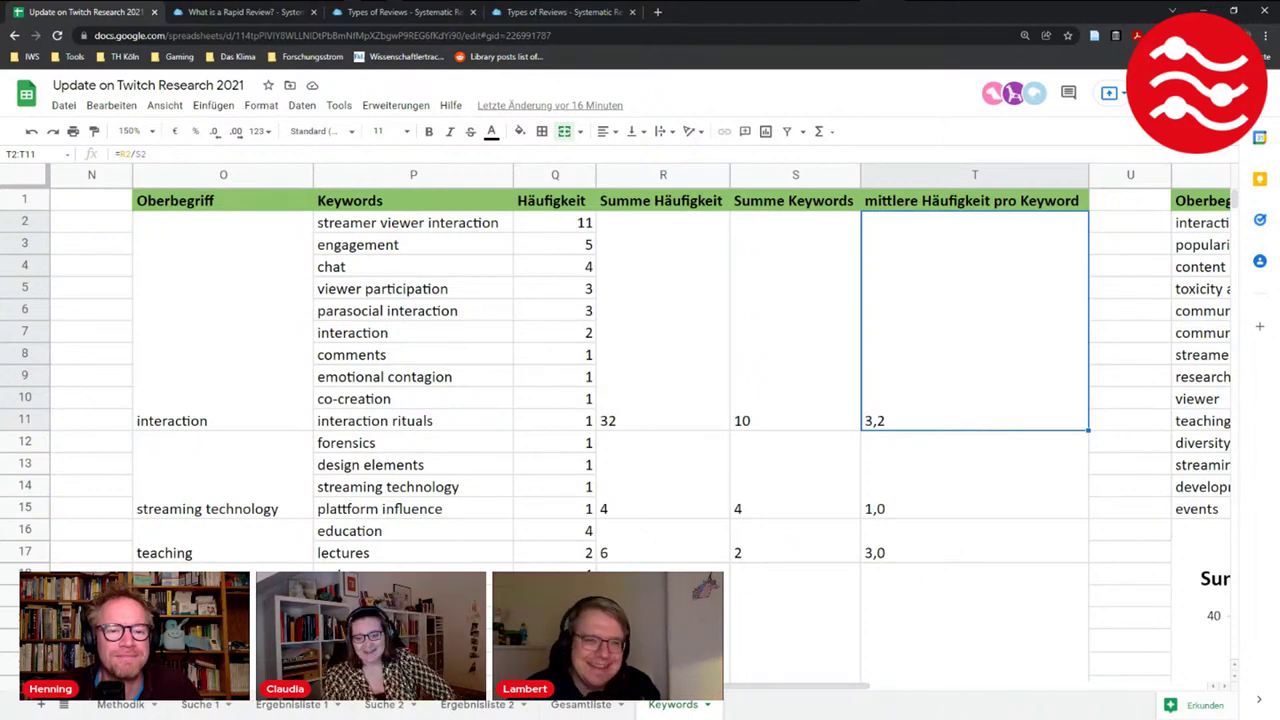
# Bring the "Summe Häufigkeit und mittlere Häufigkeit pro Keyword" bar chart into full view and compare the categories
pyautogui.moveTo(834, 690); pyautogui.dragTo(1047, 690)
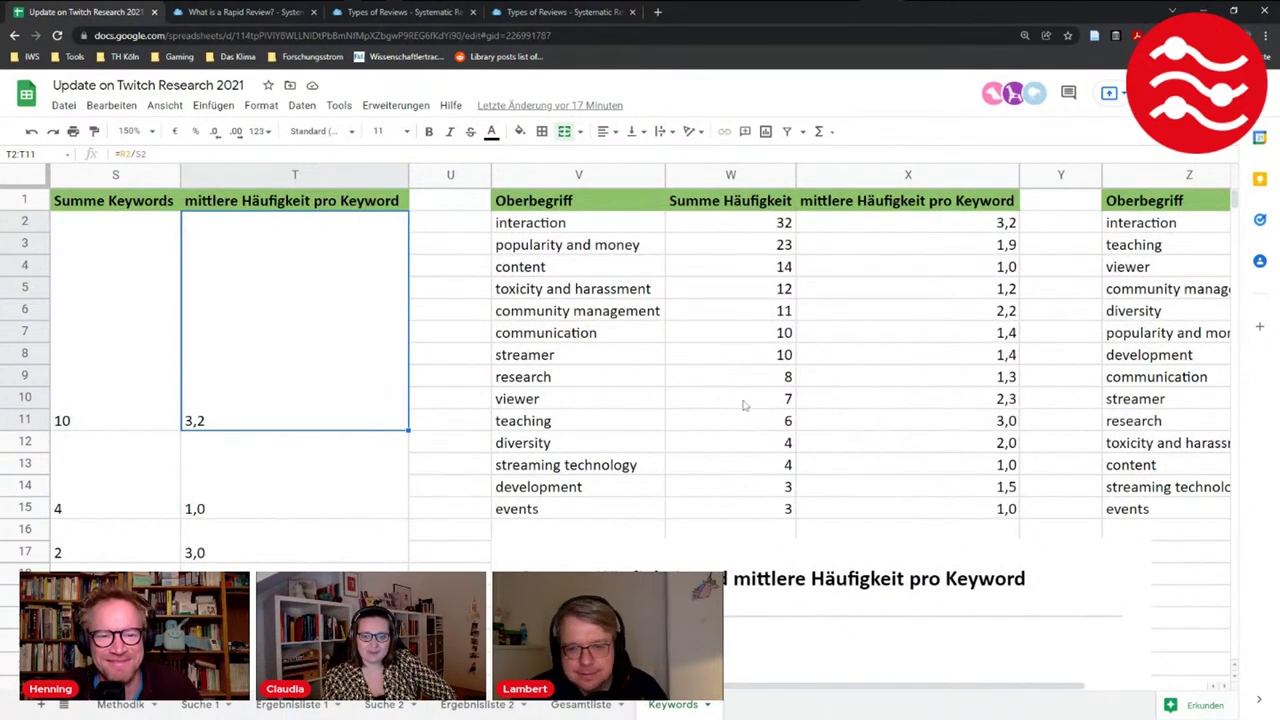
pyautogui.scroll(-5, 757, 317)
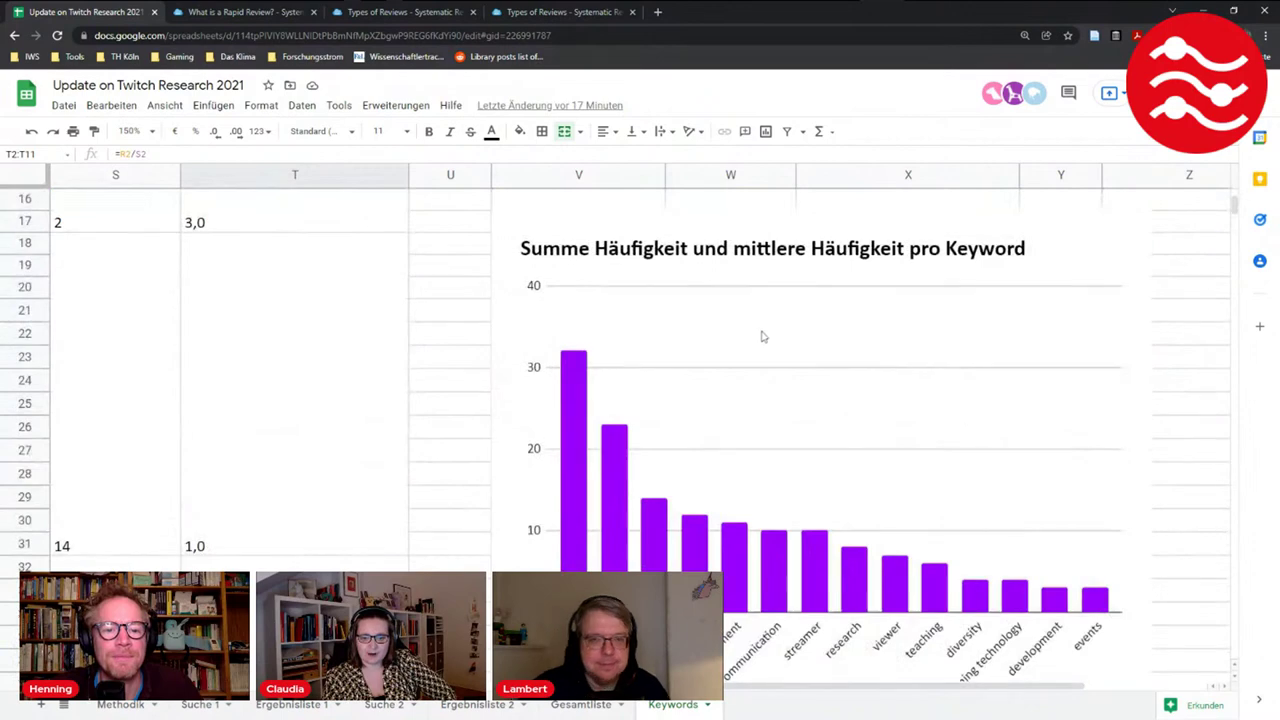
pyautogui.scroll(-1, 761, 336)
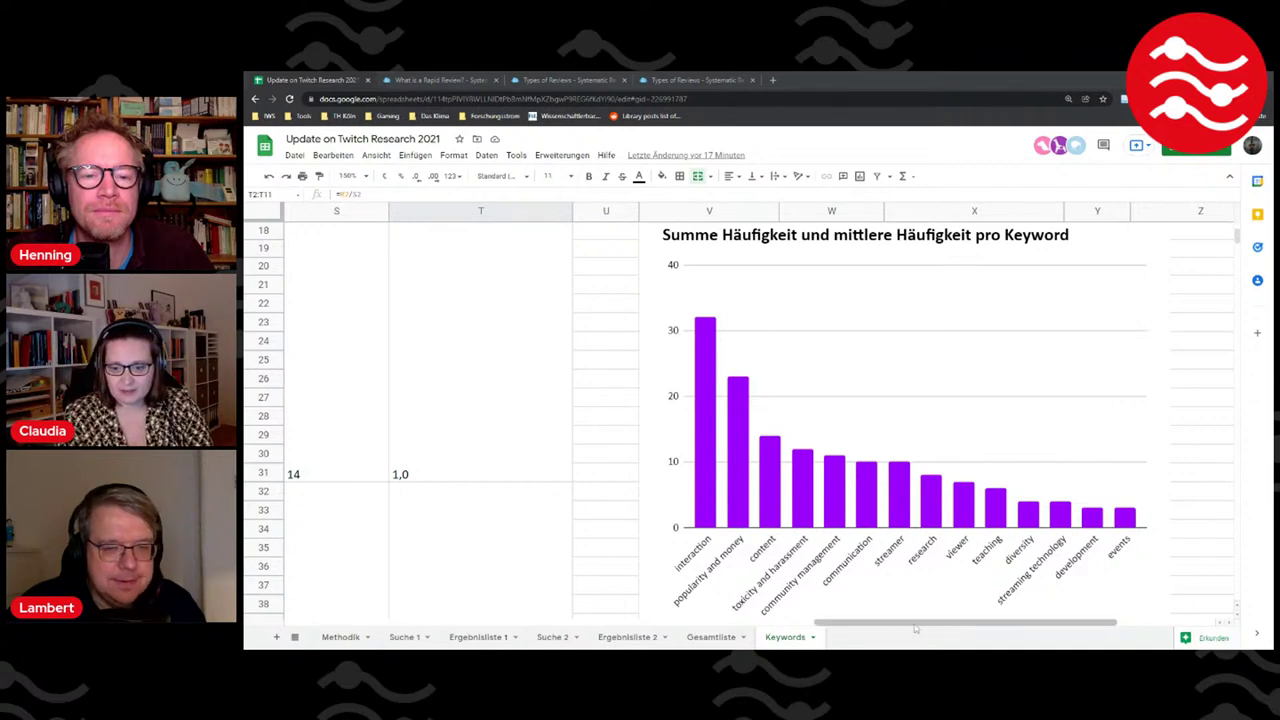
pyautogui.moveTo(905, 623); pyautogui.dragTo(953, 629)
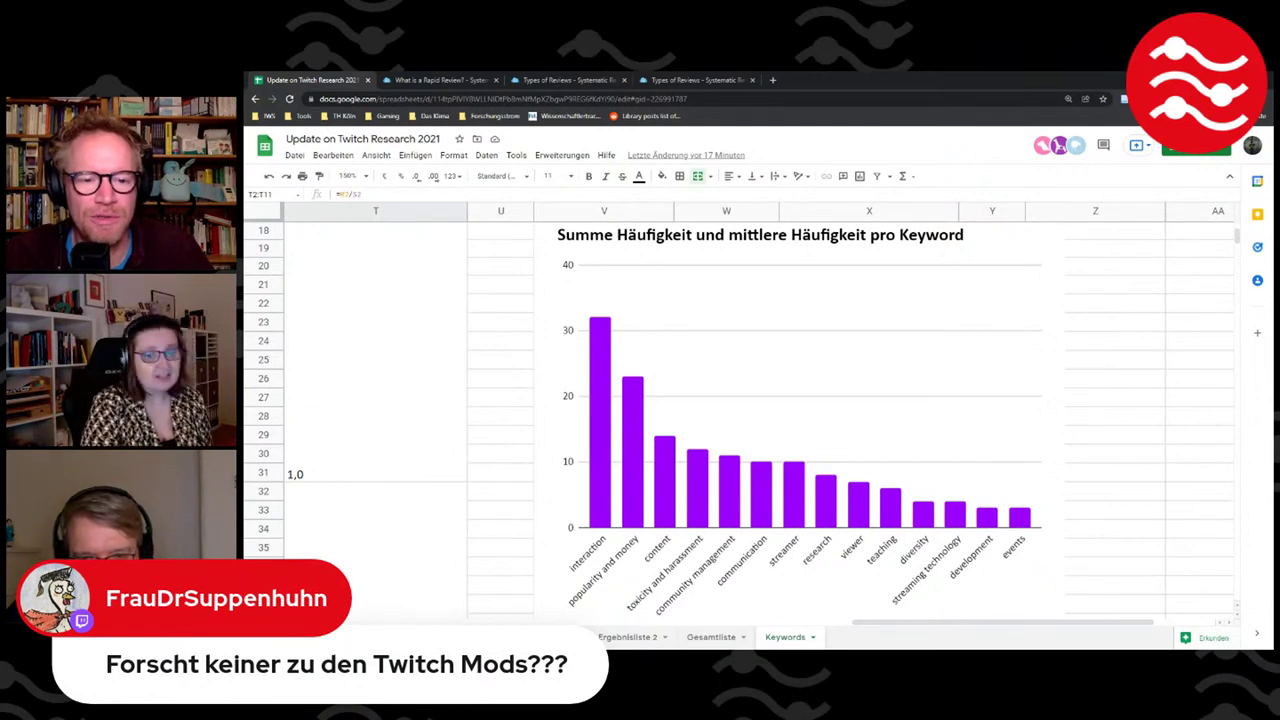
# Find the "community management" category in the keyword table and examine its keywords "viewer labour", "moderators" and "gratification"
pyautogui.moveTo(987, 615); pyautogui.dragTo(842, 645)
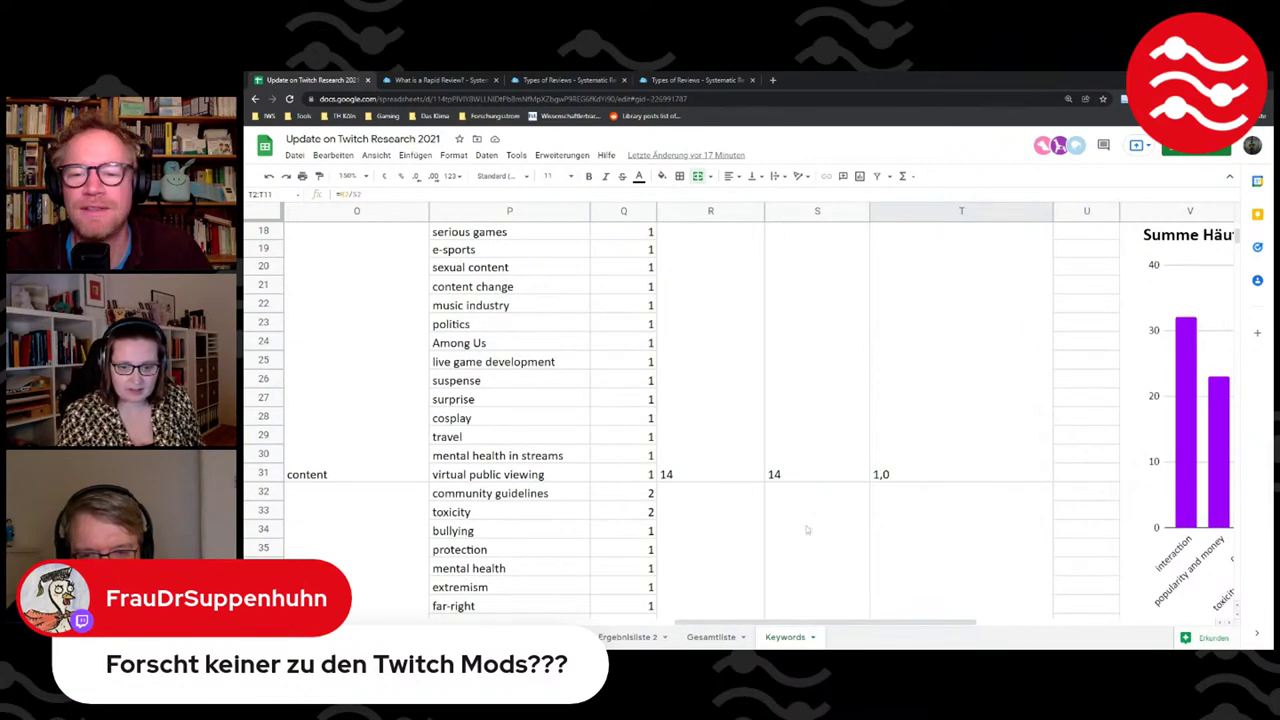
pyautogui.scroll(-9, 770, 477)
pyautogui.scroll(-4, 770, 477)
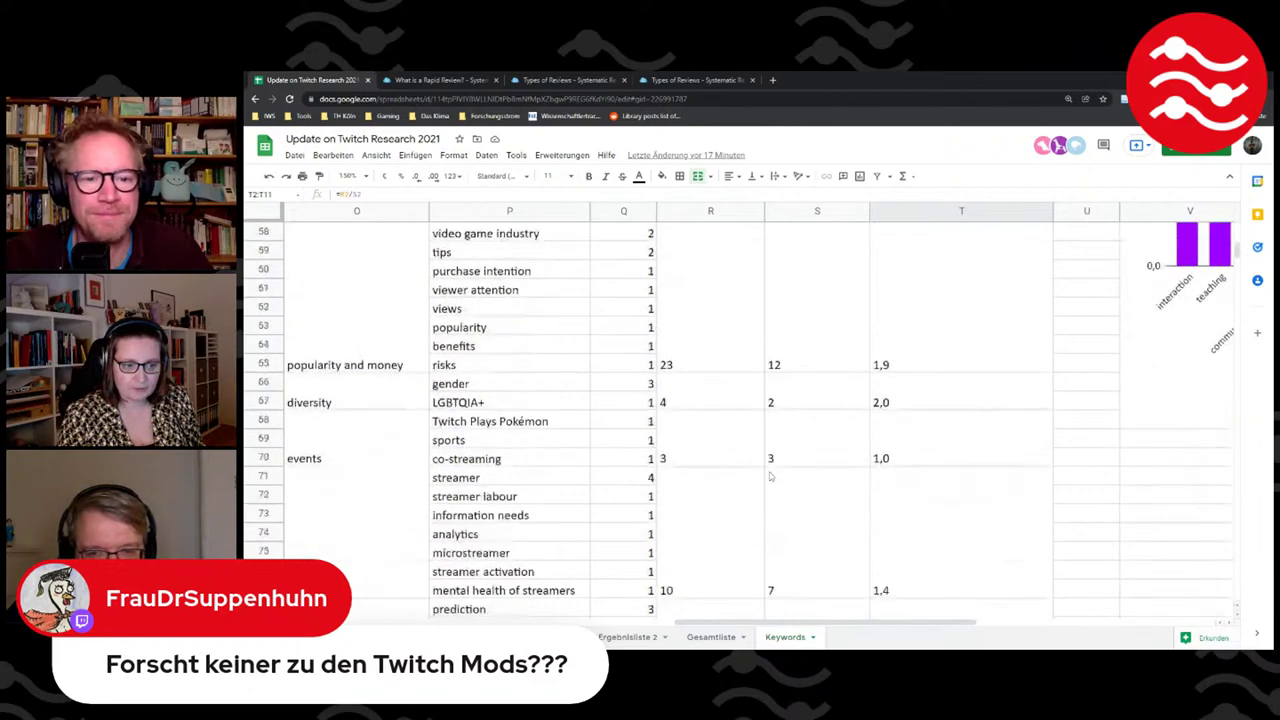
pyautogui.scroll(-2, 770, 477)
pyautogui.scroll(-3, 770, 477)
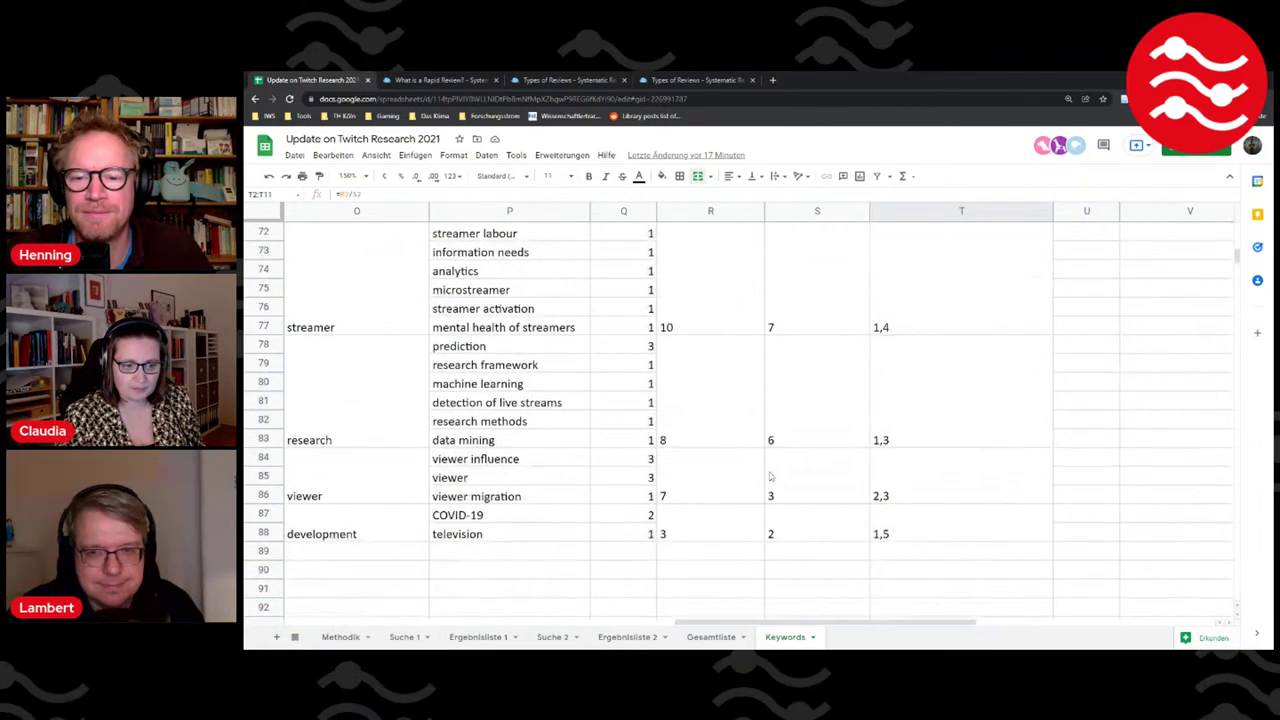
pyautogui.scroll(9, 770, 477)
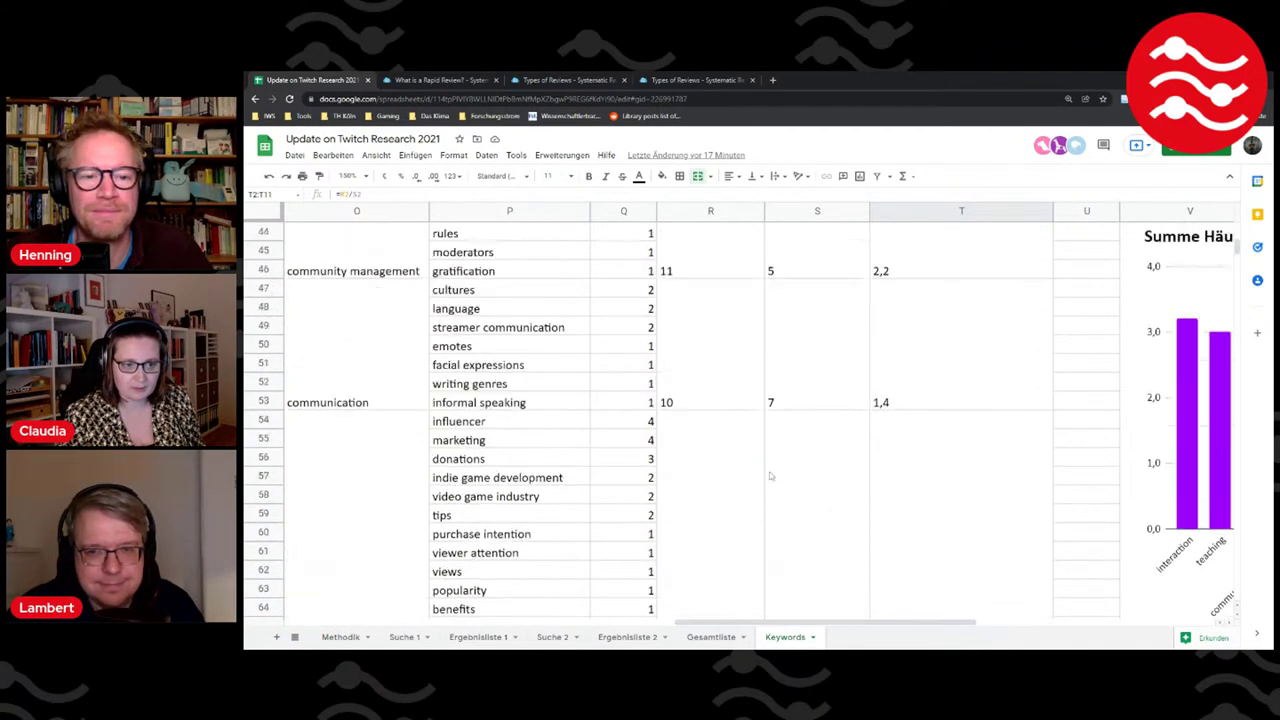
pyautogui.scroll(3, 770, 477)
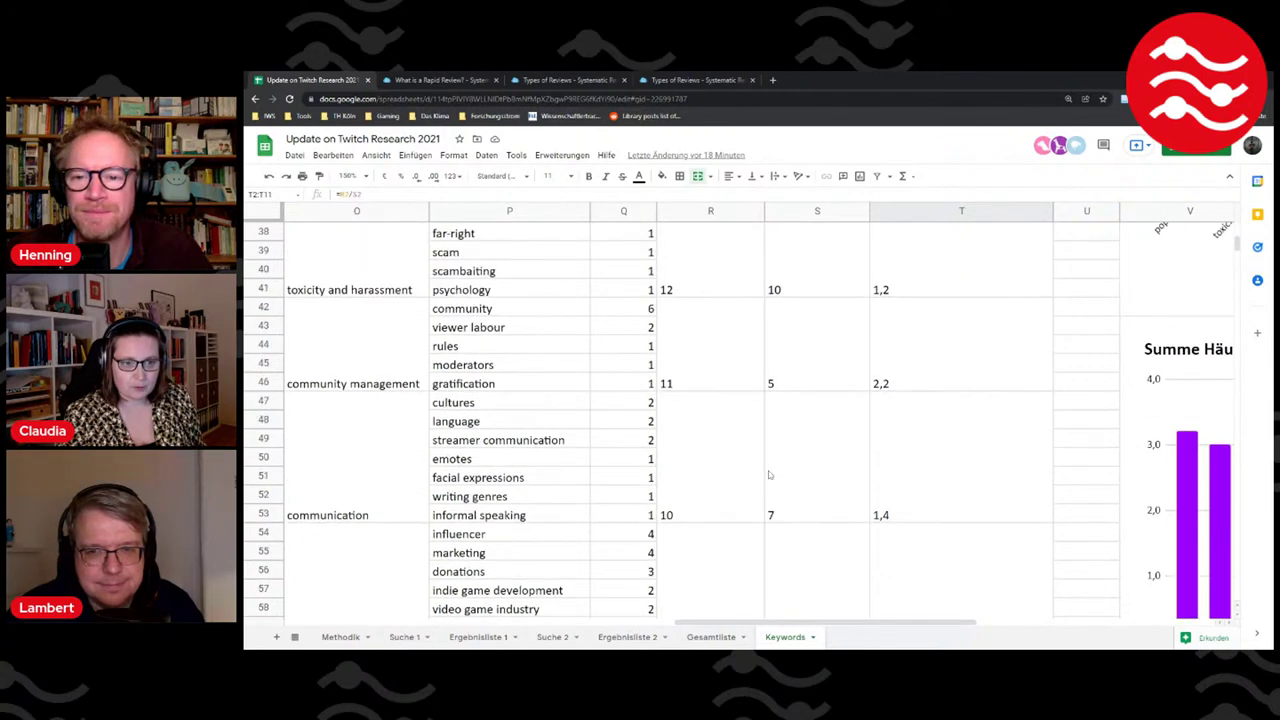
pyautogui.click(375, 382)
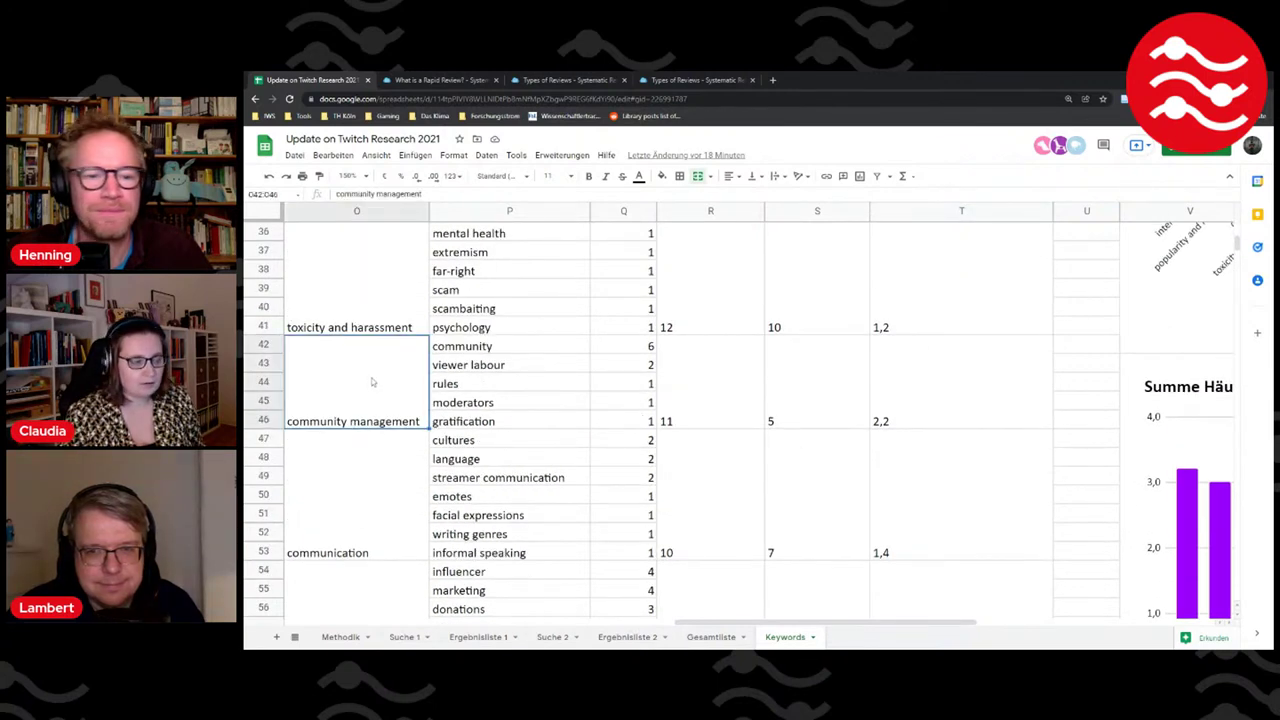
pyautogui.click(470, 366)
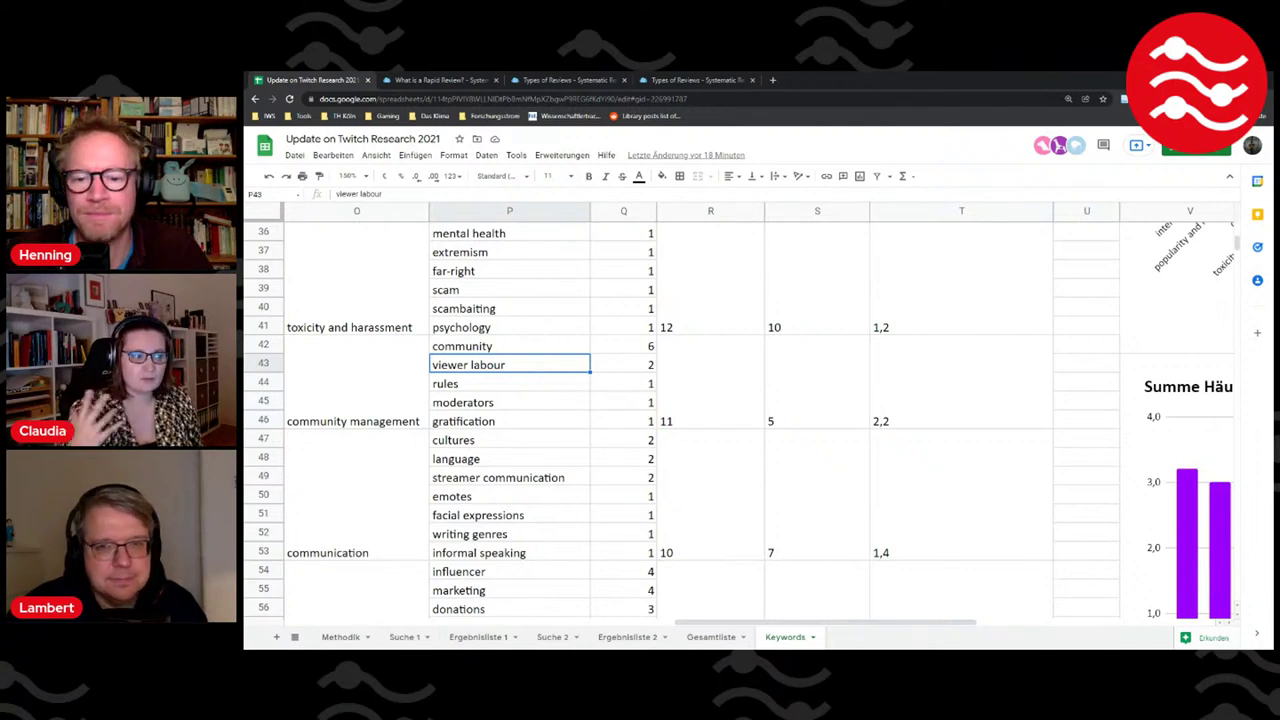
pyautogui.click(461, 406)
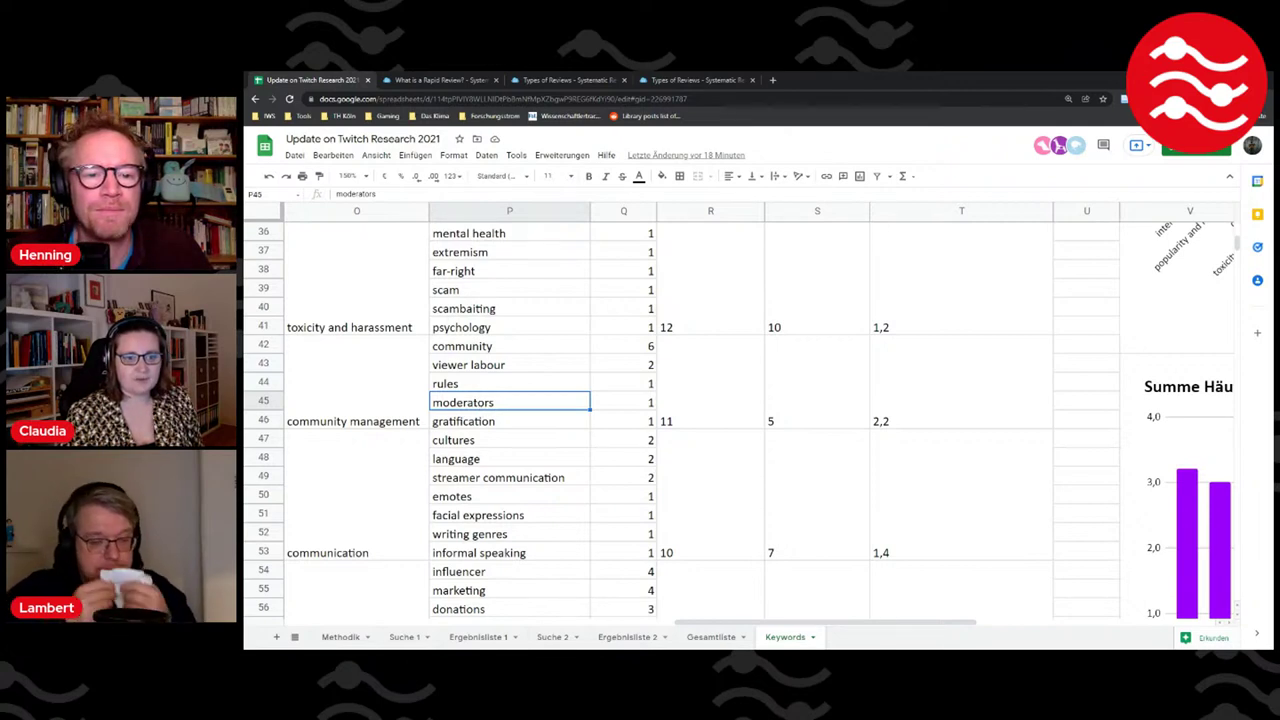
pyautogui.click(468, 423)
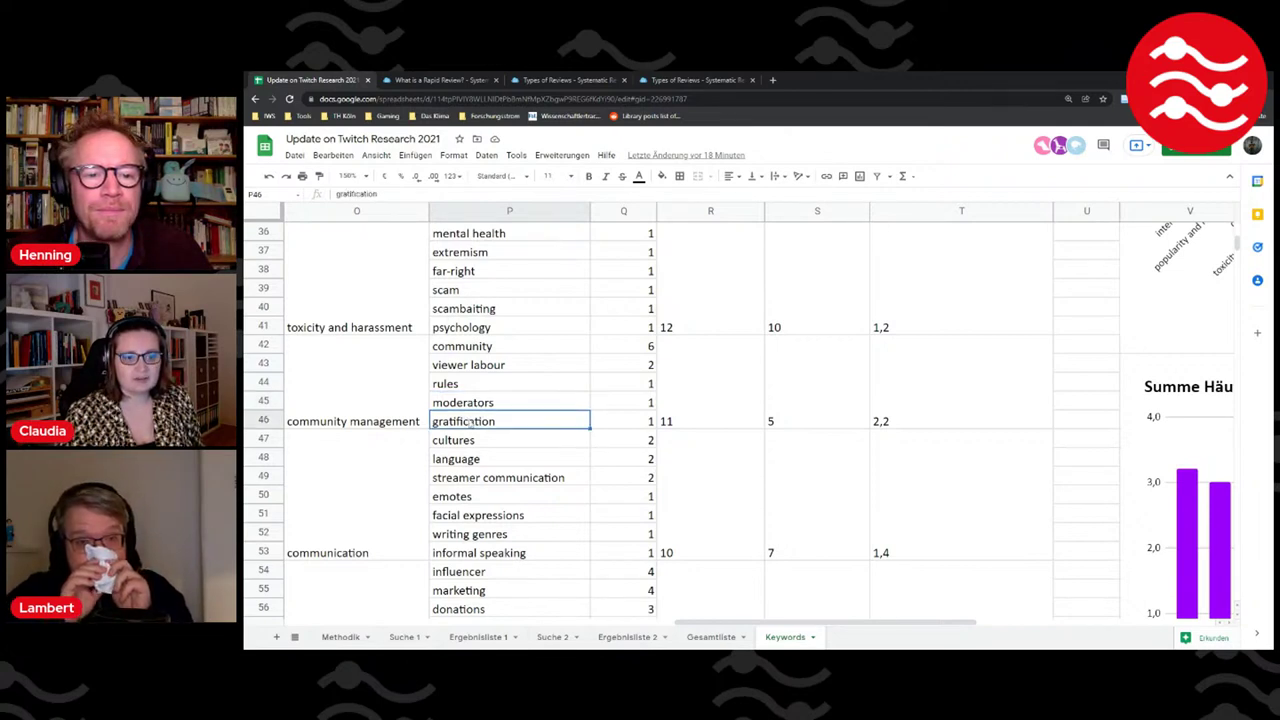